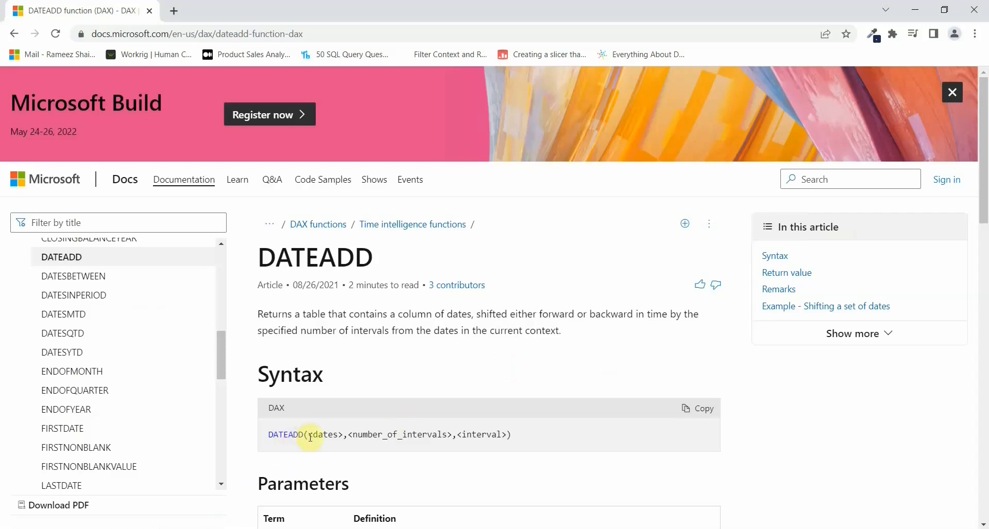
Step: Examine the dates, number_of_intervals and interval arguments in the DATEADD syntax
left_click_drag(313, 435, 341, 438)
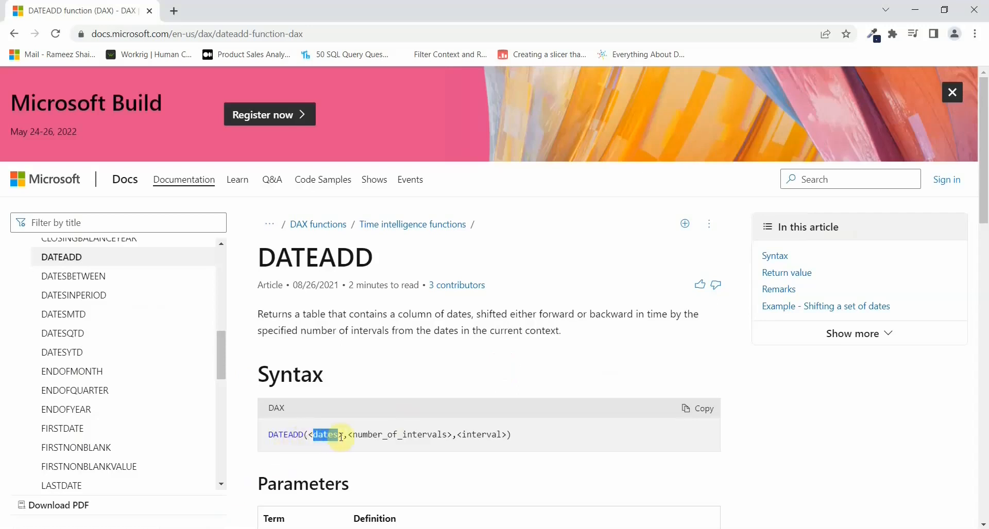
left_click(348, 436)
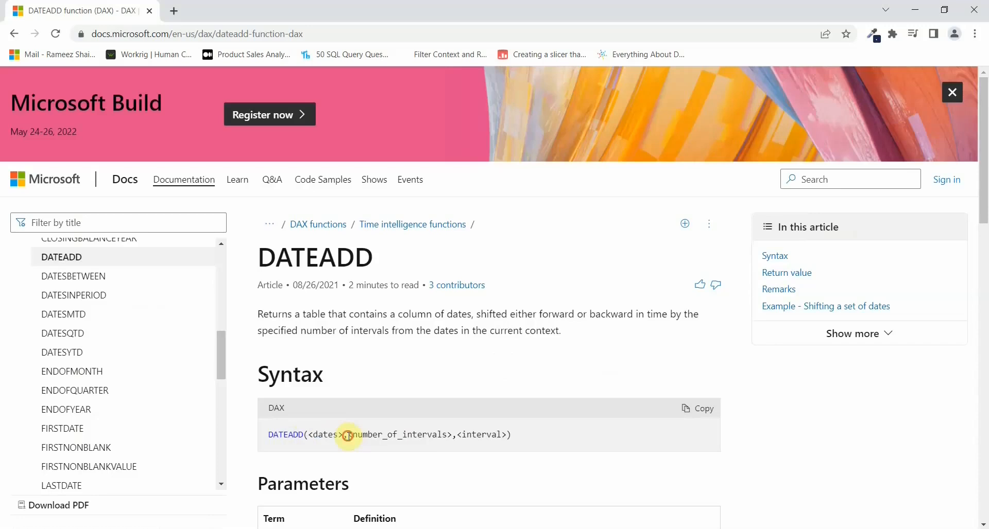
left_click_drag(348, 437, 453, 434)
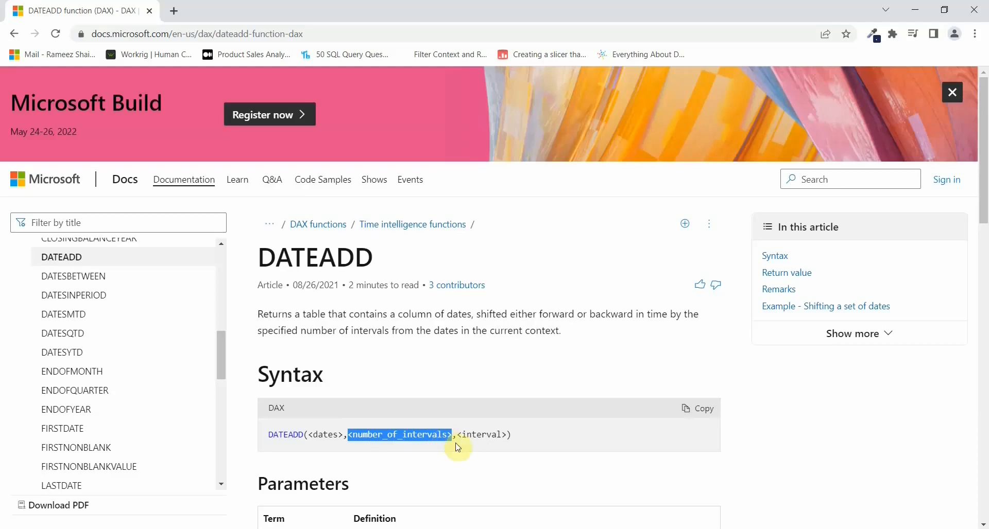
left_click_drag(460, 435, 507, 438)
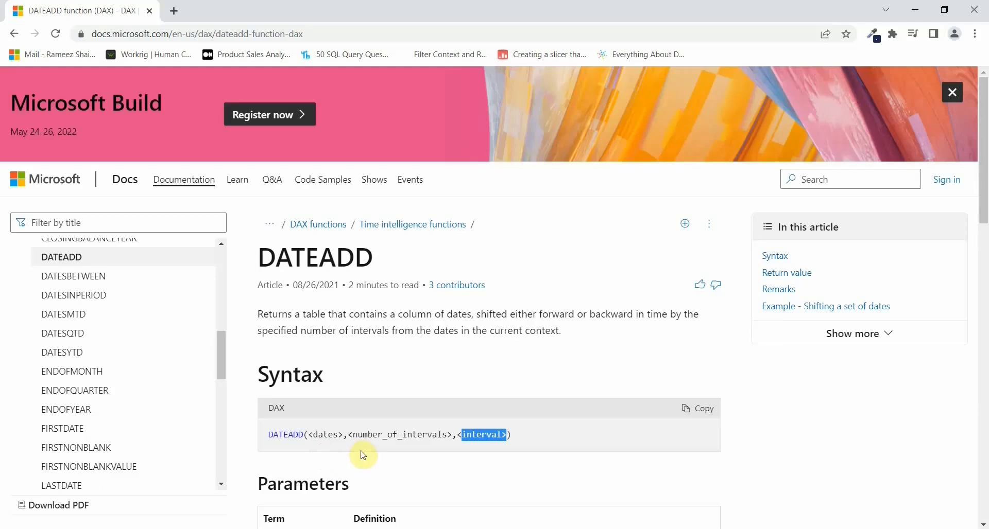
Step: Switch to Power BI Desktop and insert a tall table visual beside the scenario text, listing the Date field as plain dates instead of a hierarchy
key("alt+Tab")
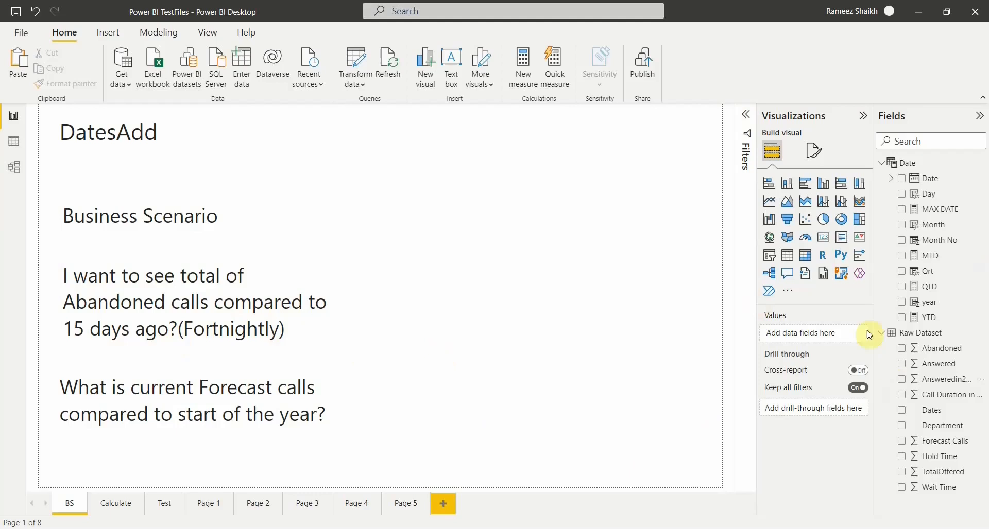
left_click(787, 255)
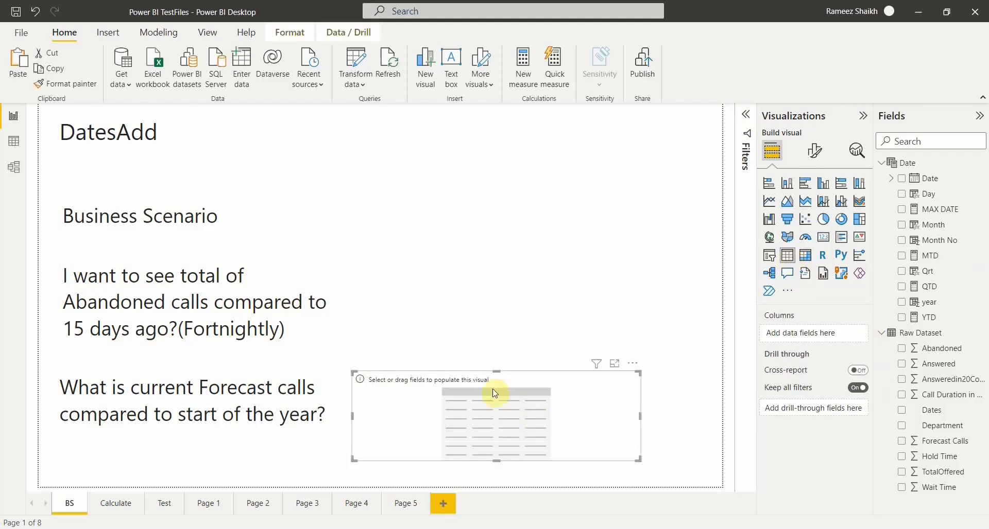
left_click_drag(497, 371, 497, 125)
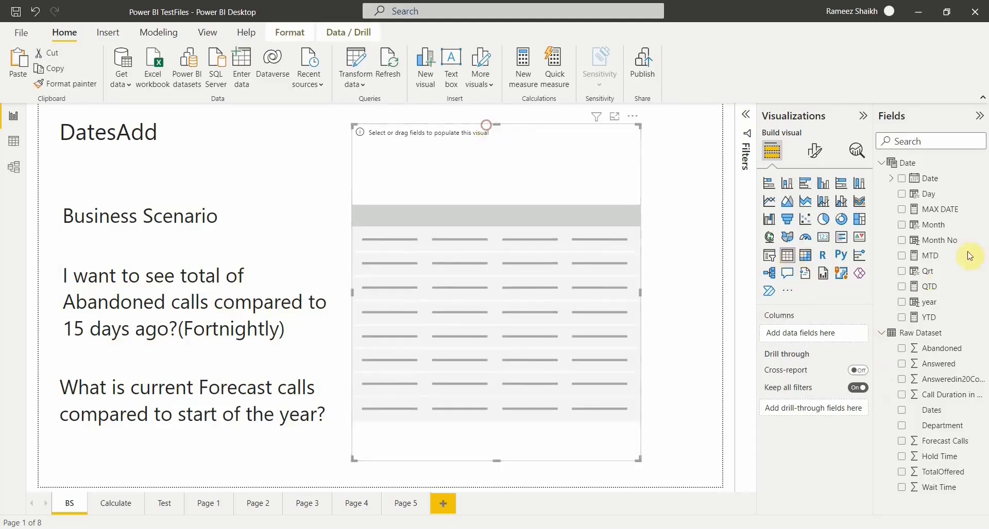
left_click(902, 178)
left_click(848, 335)
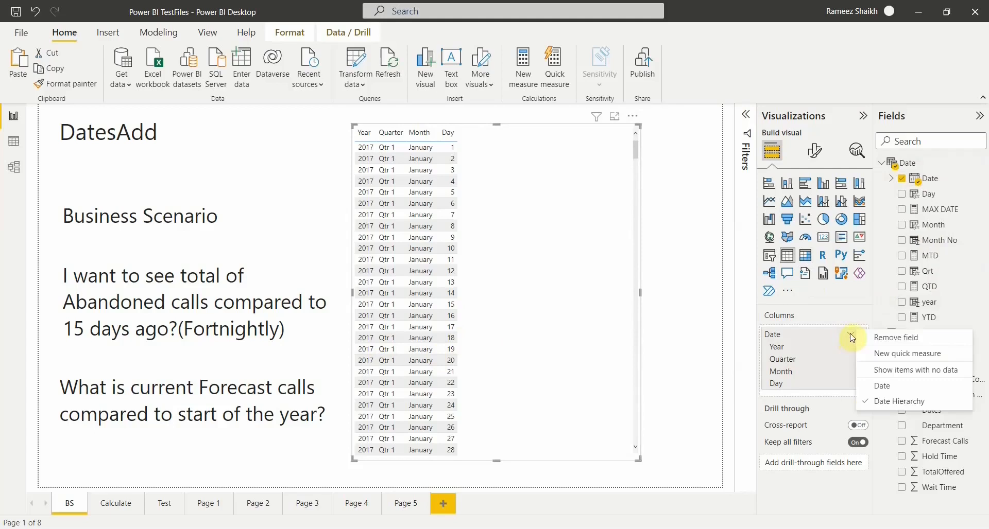
left_click(881, 387)
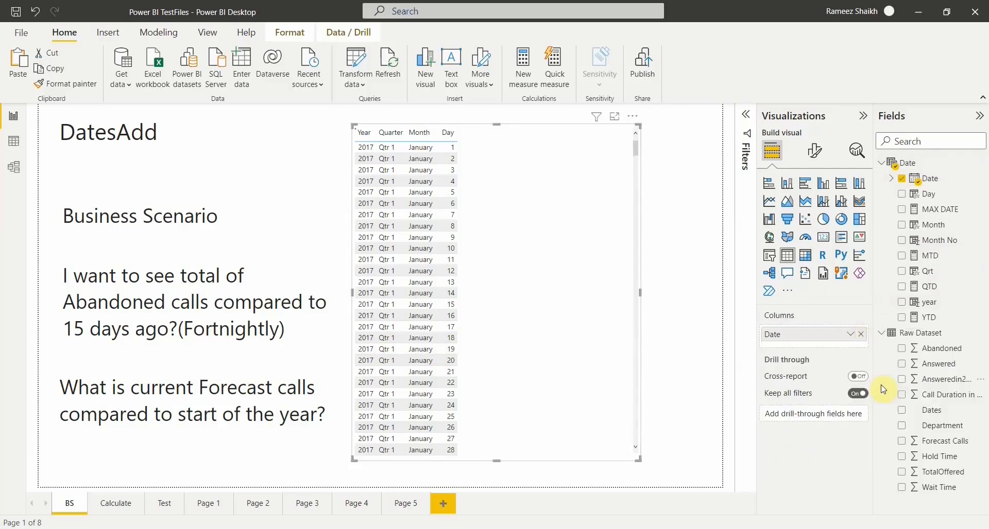
Step: Resize the date table, with its values at font size 15, and sort it by Date in ascending order
left_click_drag(521, 465, 455, 449)
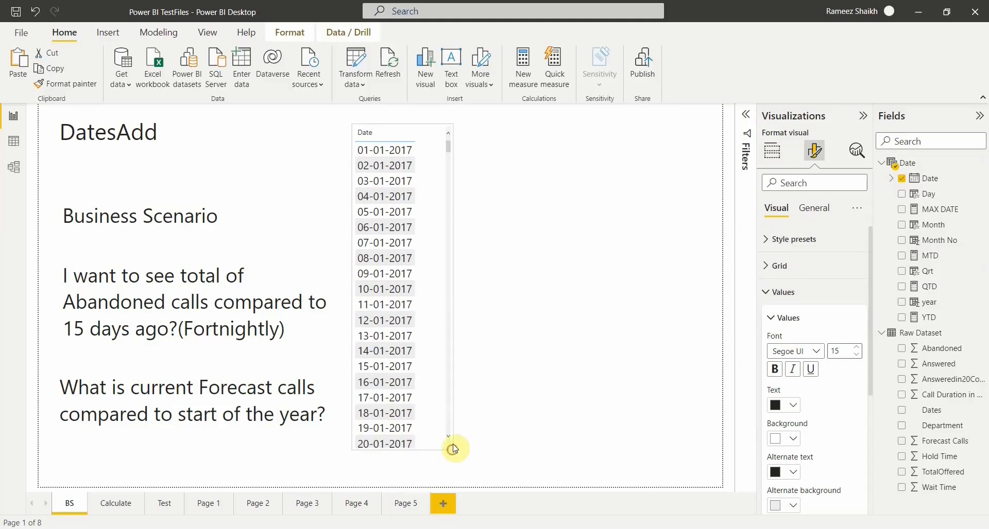
left_click(366, 151)
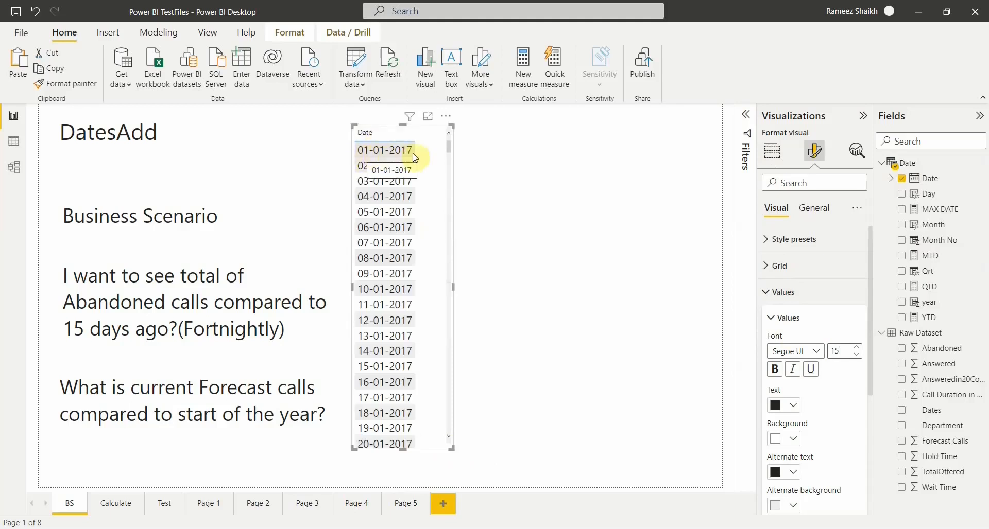
left_click(362, 139)
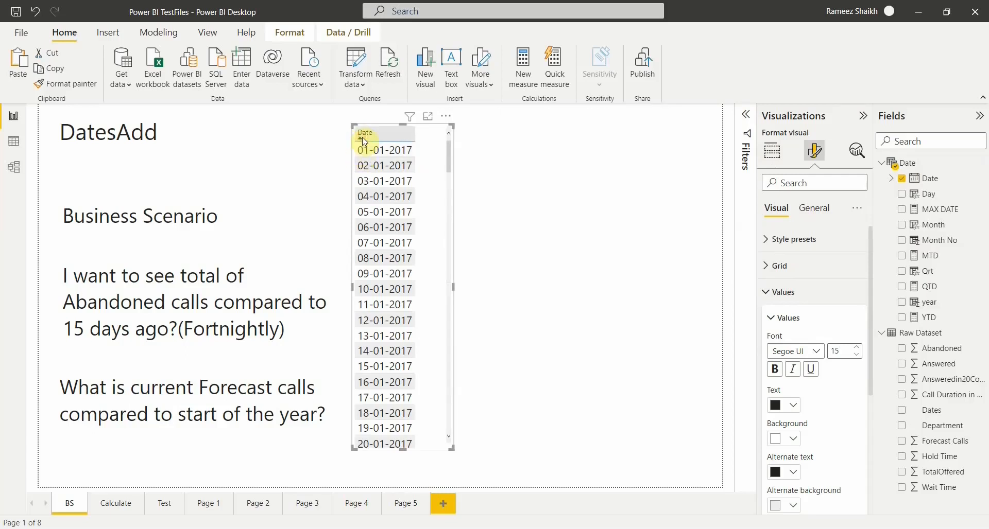
left_click(364, 138)
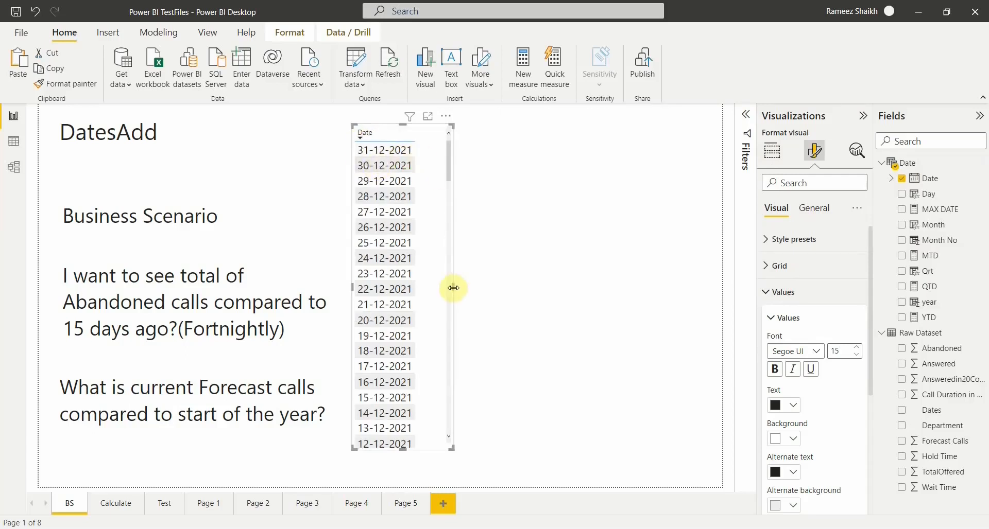
left_click_drag(452, 288, 529, 287)
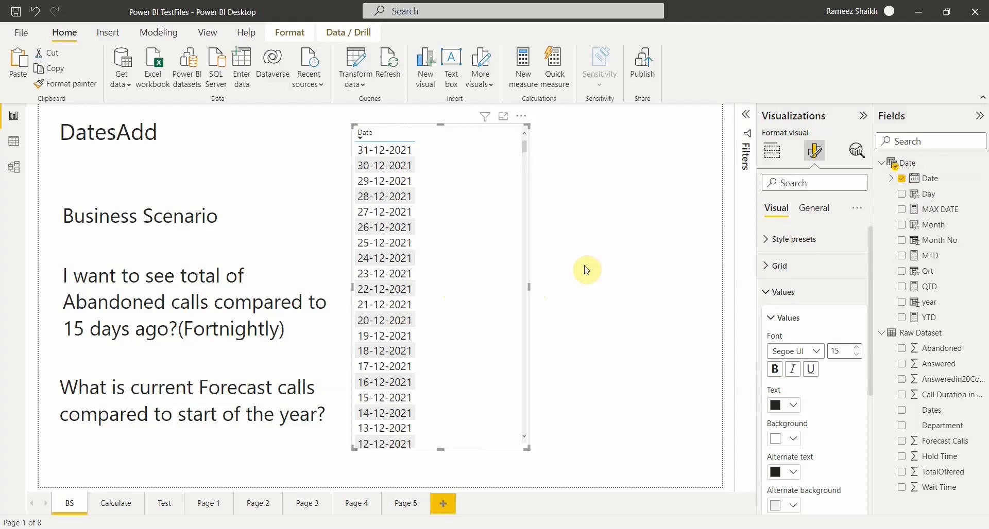
left_click(364, 139)
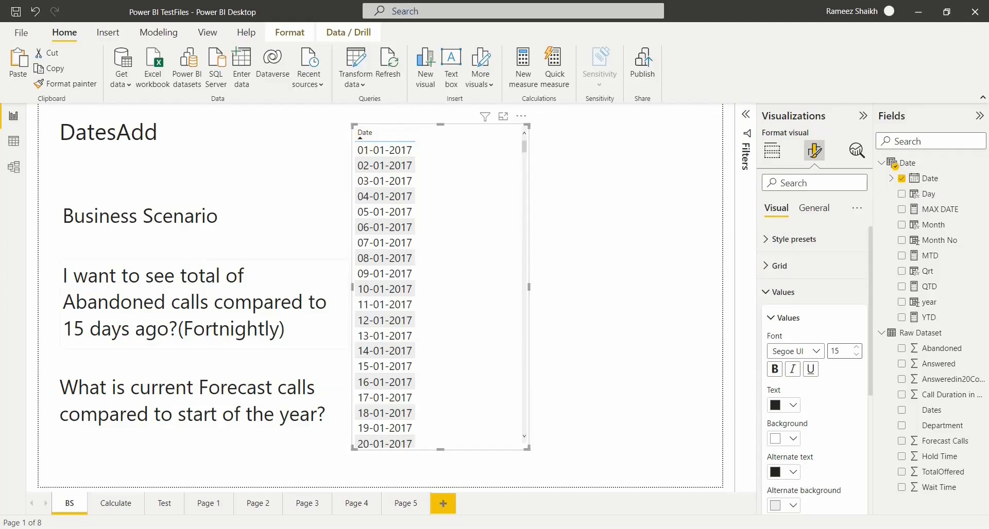
Step: Add the Abandoned field to the table and start a new measure with DATEADD = CALCULATE(SUM('Raw Dataset'[Abandoned])
left_click(902, 351)
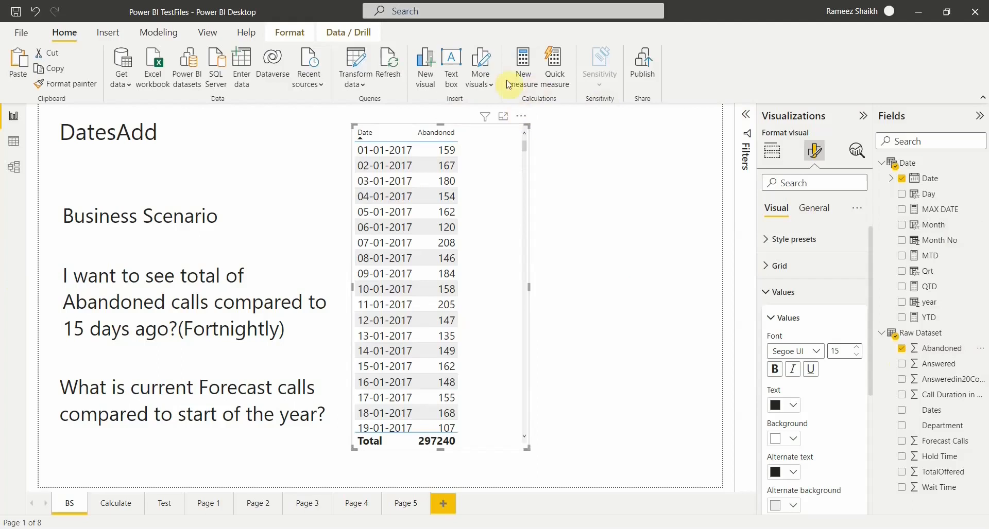
left_click(524, 76)
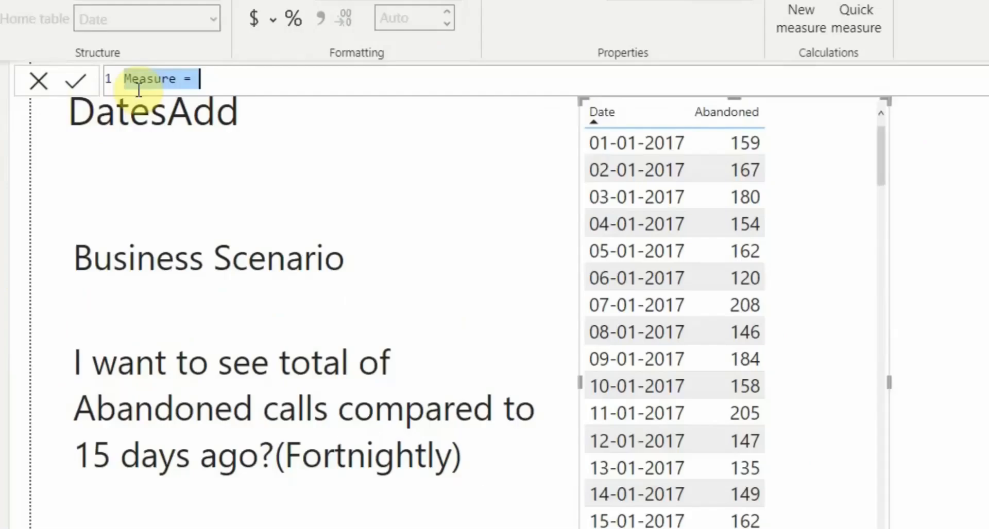
type("DATEADD = ")
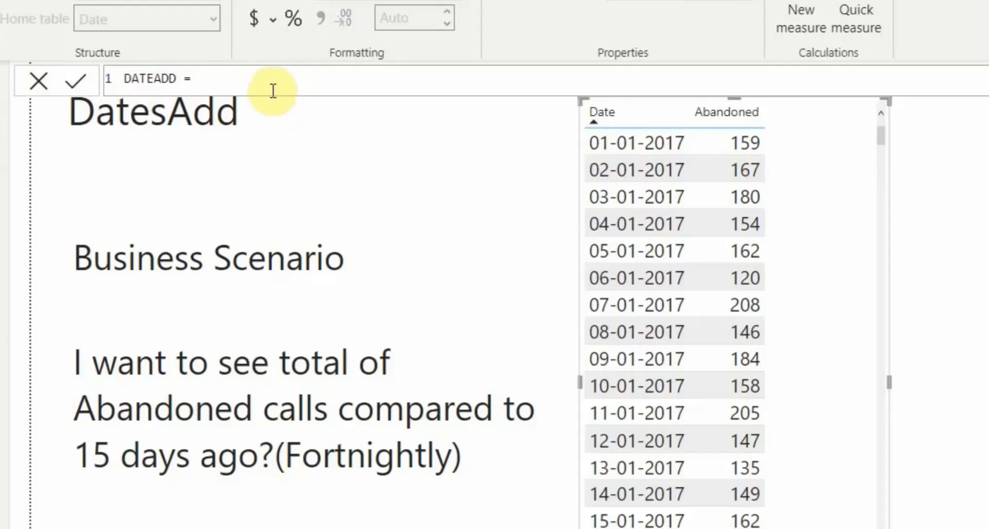
type("CAL")
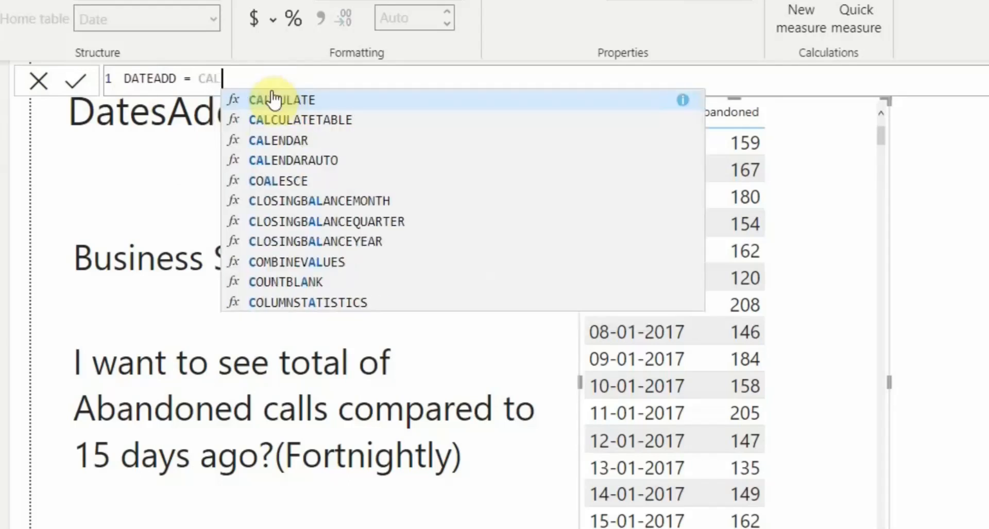
key("Tab")
type("SUM(Ab")
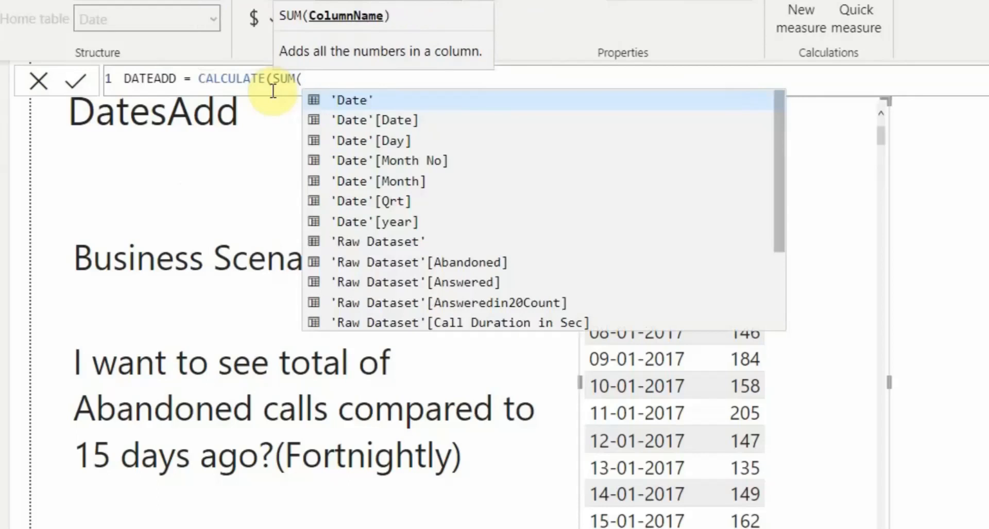
key("Tab")
type(")")
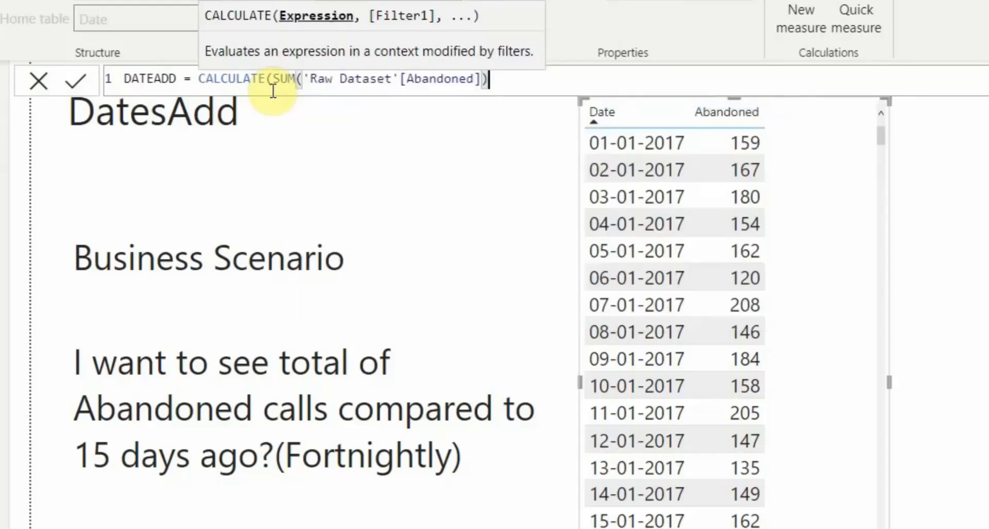
Step: Complete the measure with the filter DATEADD('Date'[Date],-15,DAY) and commit the formula
type(",")
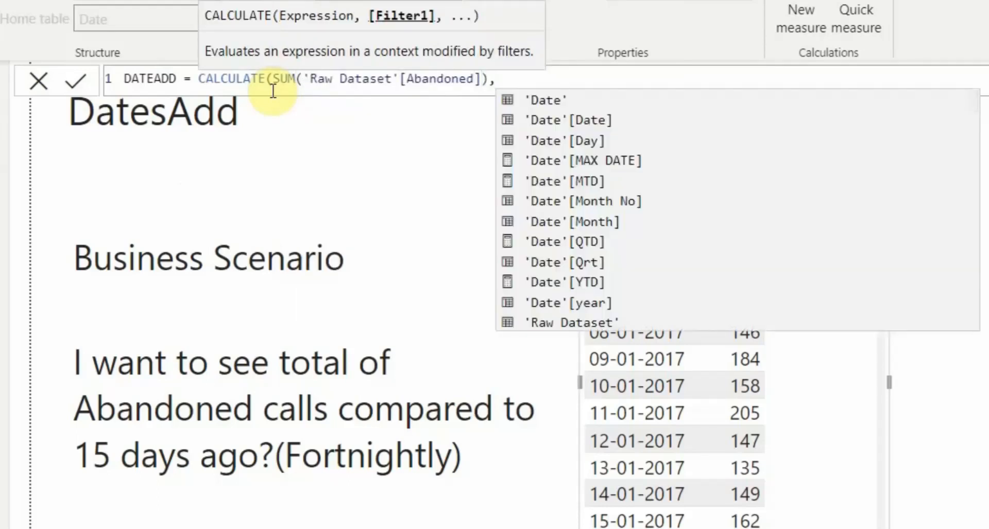
type("DATEAD")
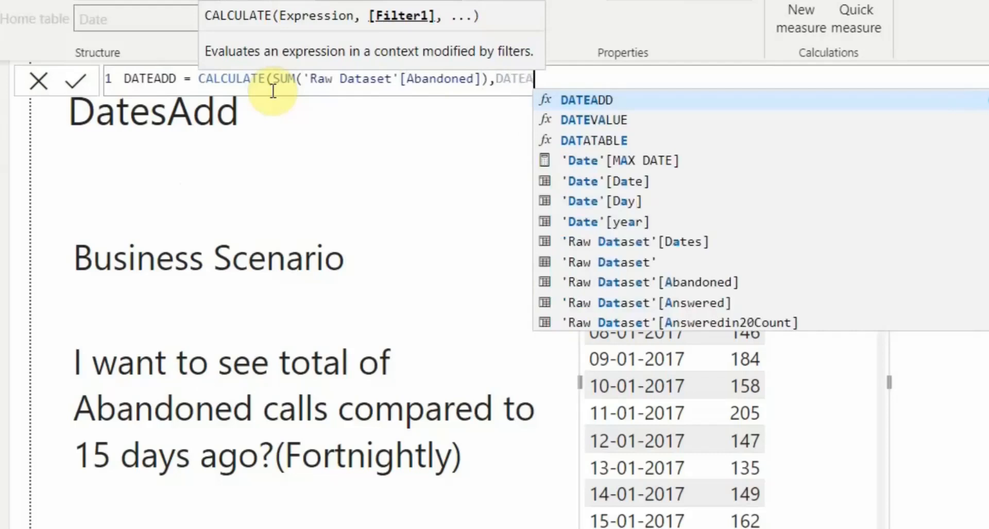
type("D(")
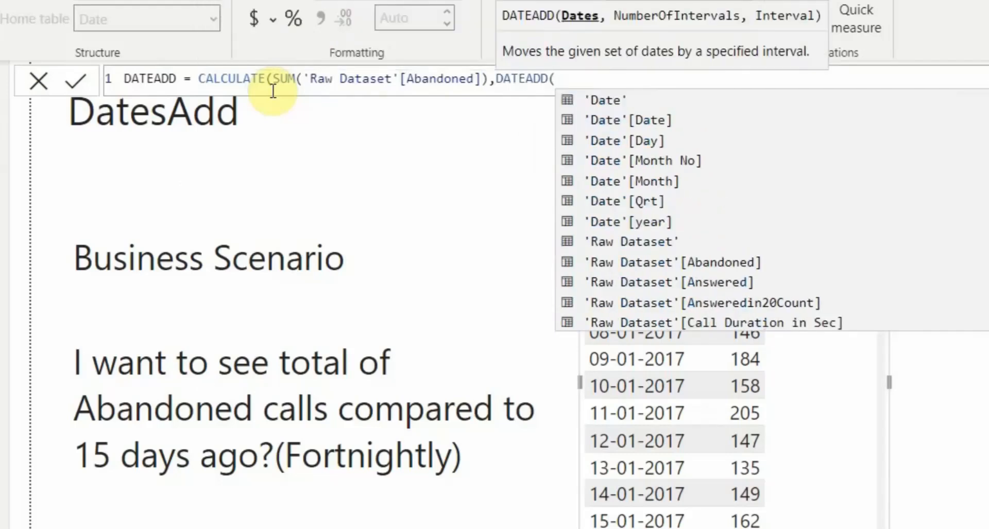
type("DATE")
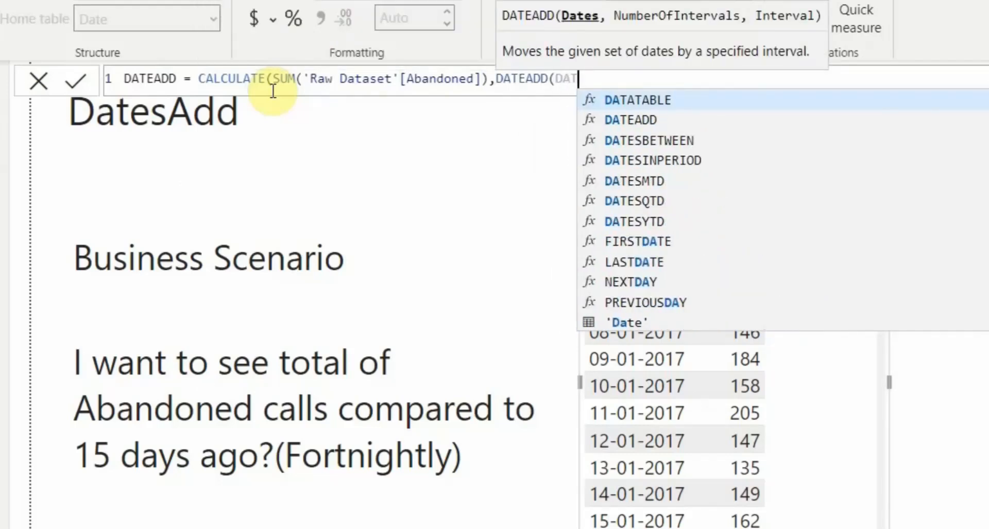
left_click(645, 303)
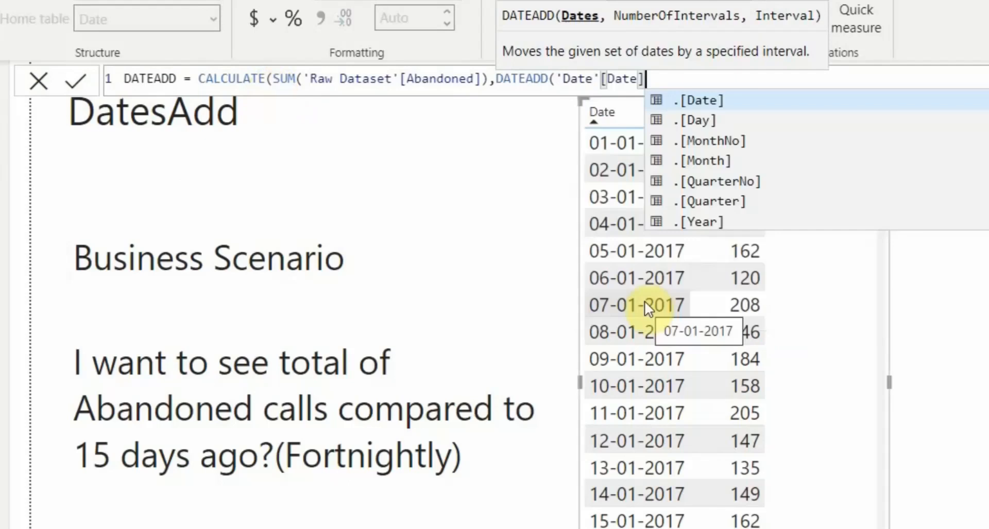
type(",")
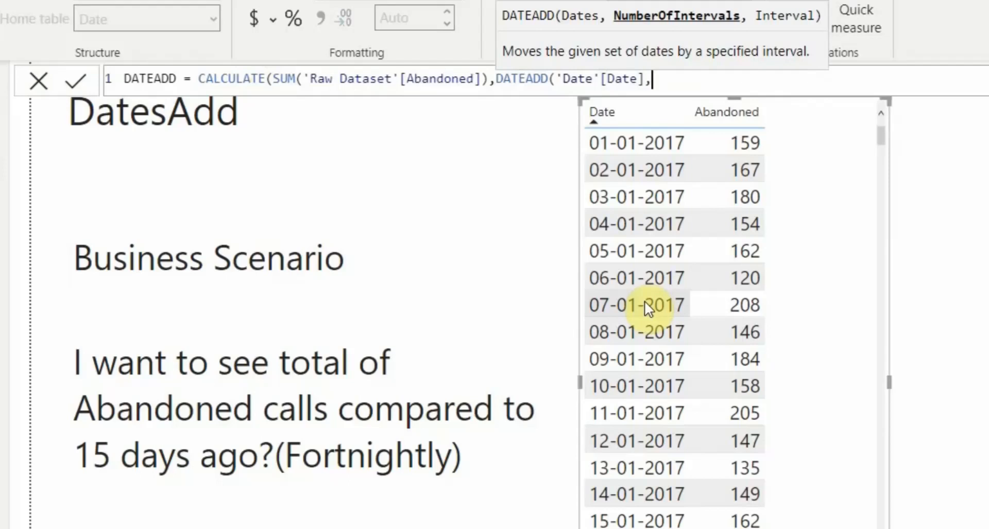
type("-15,")
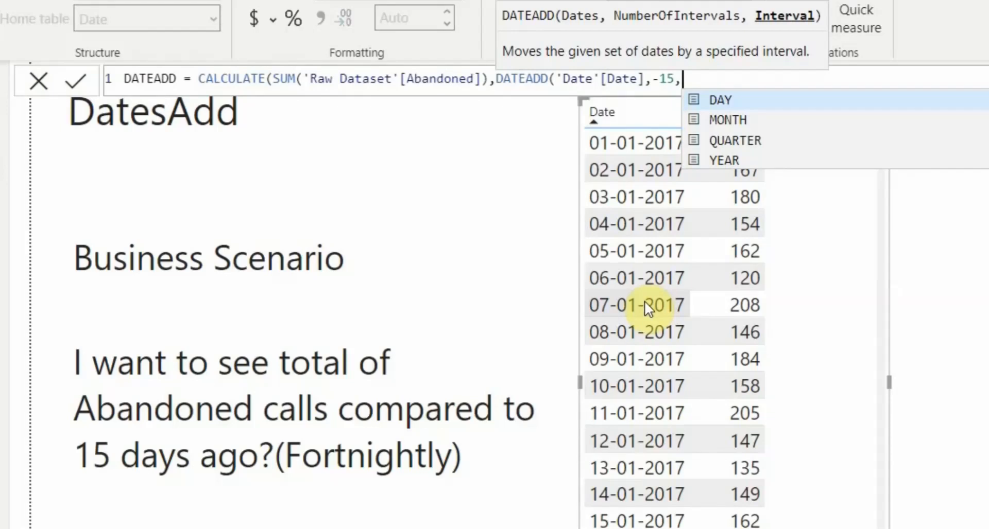
type("DAY")
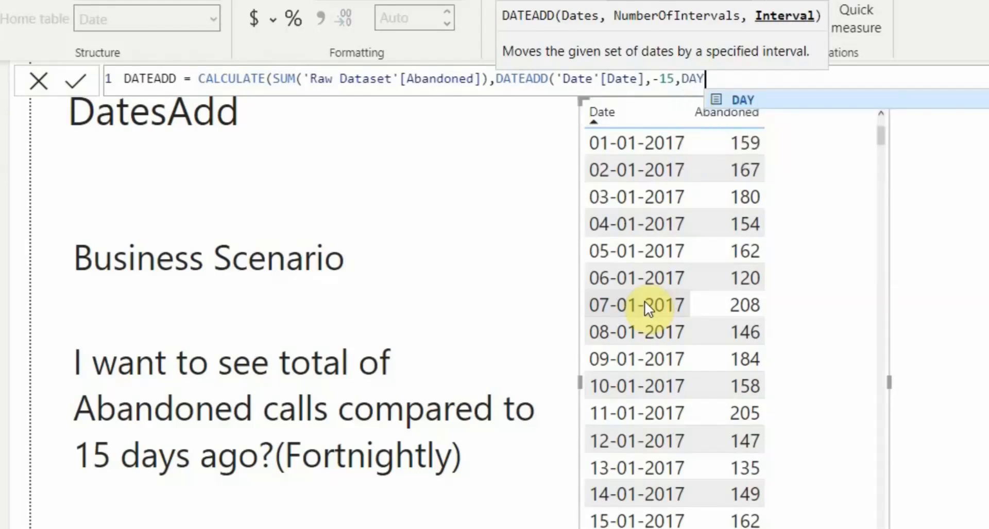
type(")")
left_click(74, 80)
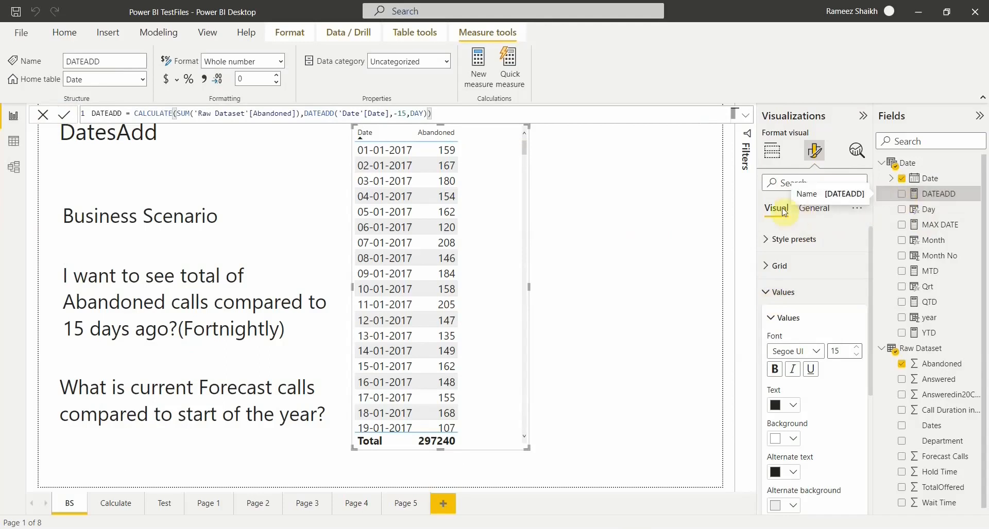
Step: Add the DATEADD measure to the table and enlarge the visual to compare its values with the Abandoned column
left_click(902, 195)
left_click_drag(529, 448, 575, 460)
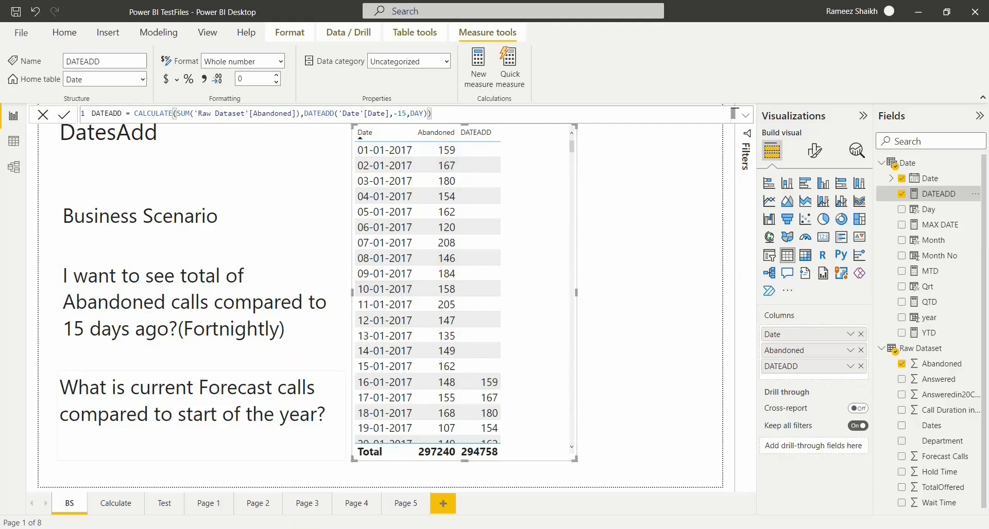
left_click(497, 387)
left_click(497, 387)
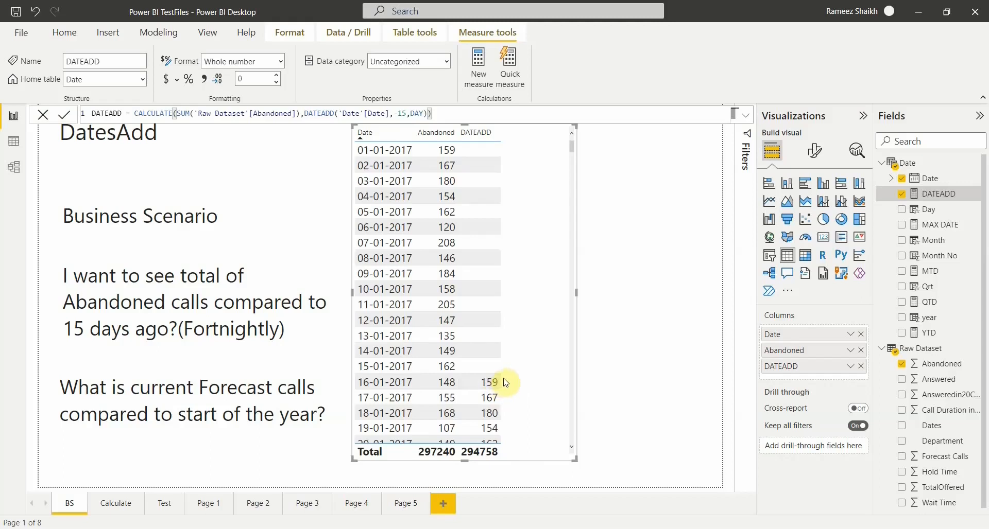
Step: Change the DATEADD measure's interval to -1, MONTH, commit it, and compare its values with the Abandoned column across January and February 2017
left_click(424, 113)
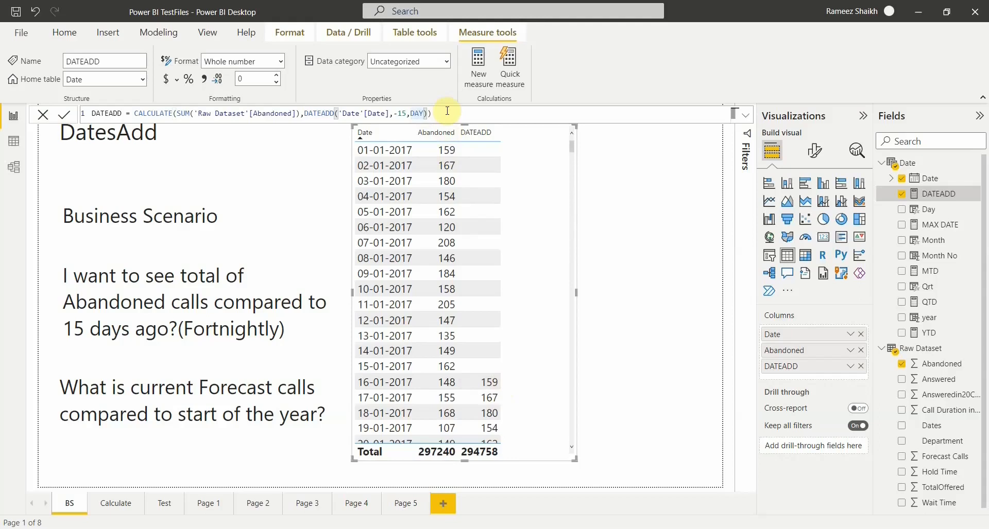
key("BackSpace")
key("BackSpace")
key("BackSpace")
key("BackSpace")
key("BackSpace")
type(",MON")
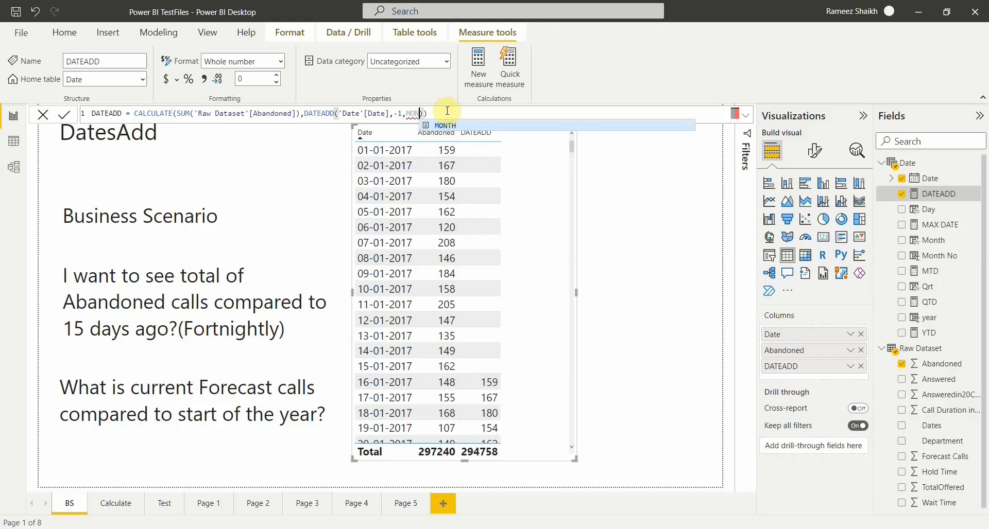
type("TH")
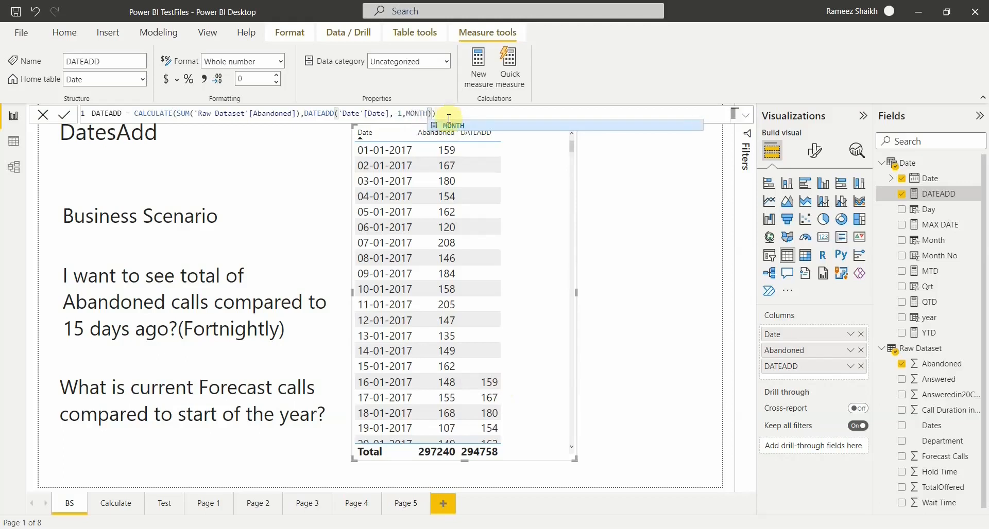
left_click(61, 119)
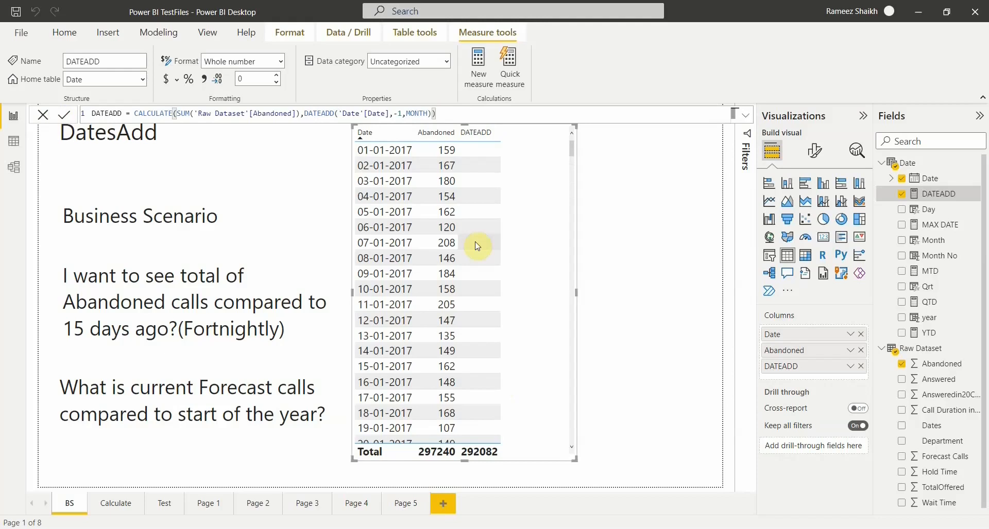
scroll(477, 246, "down", 5)
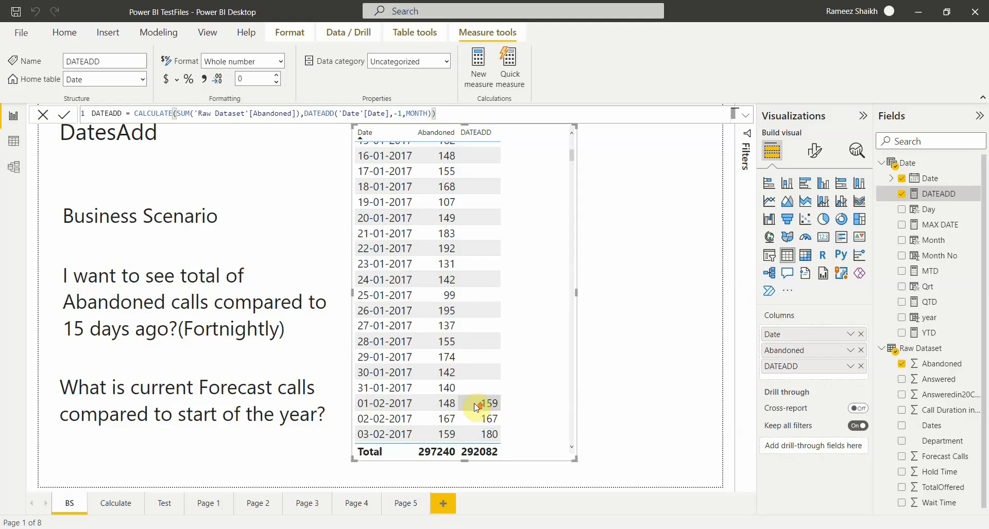
scroll(468, 406, "up", 5)
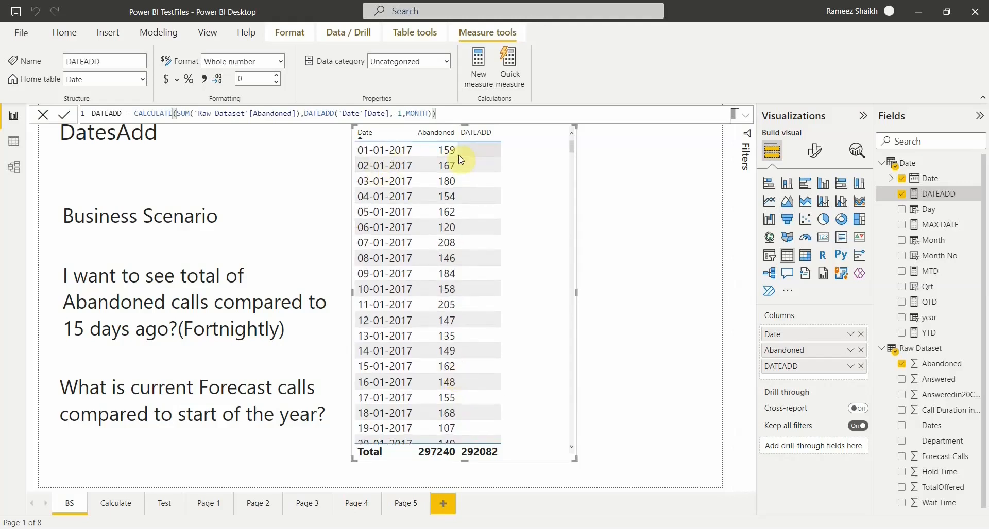
scroll(463, 269, "down", 6)
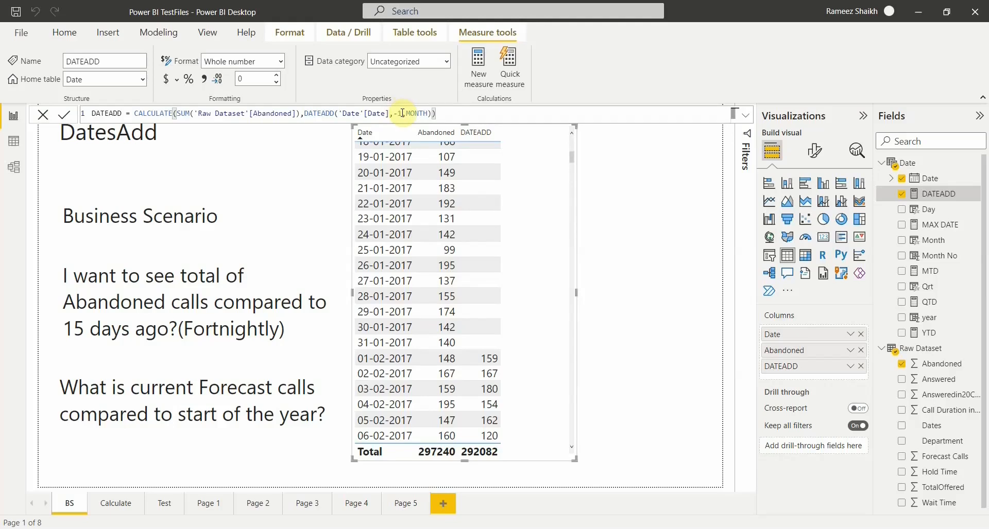
Step: Add a card visual showing the DATEADD measure and set its callout display units so the full, unabbreviated number is shown
left_click(623, 261)
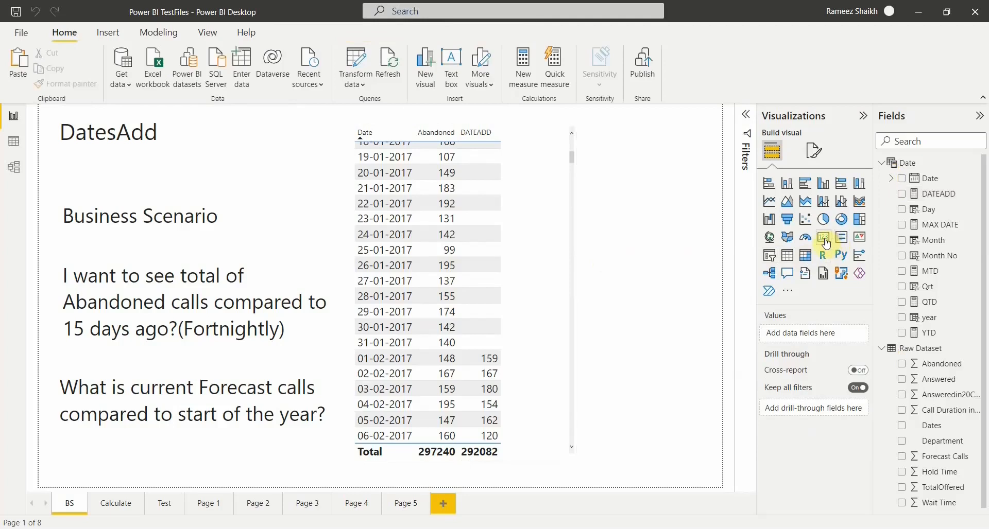
left_click(824, 239)
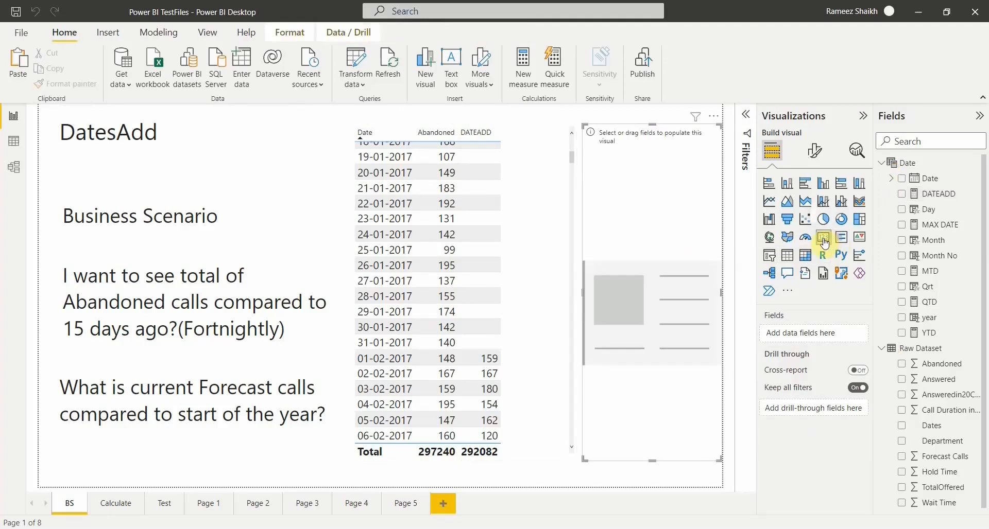
left_click(902, 195)
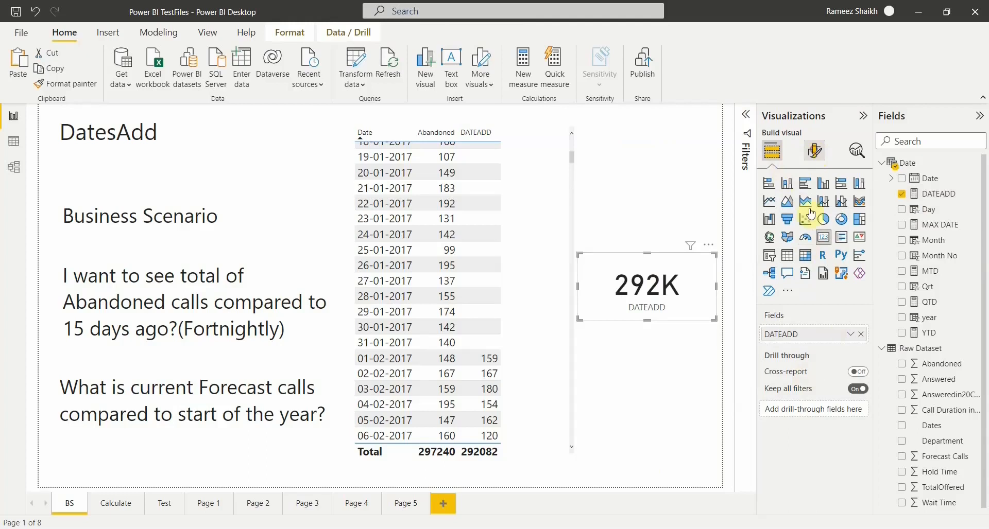
left_click(814, 150)
left_click(795, 239)
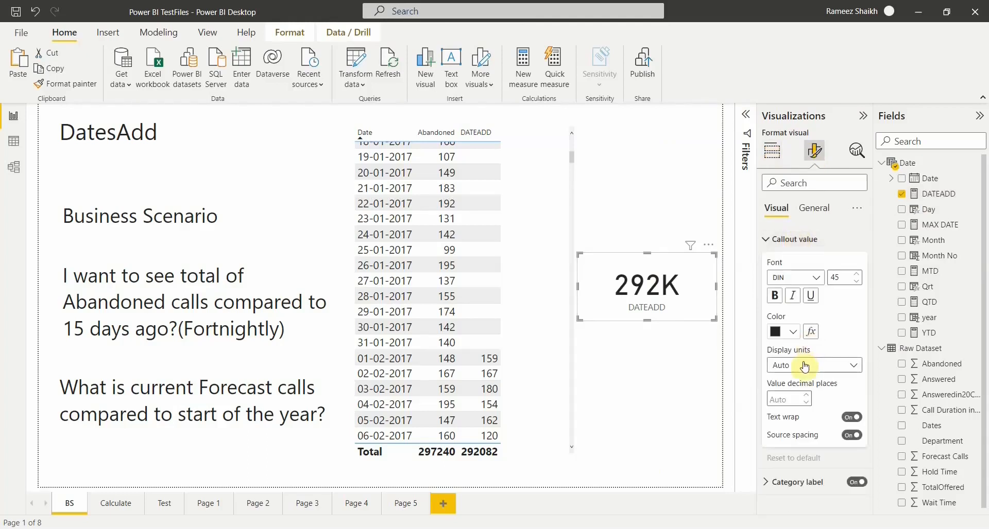
left_click(805, 367)
left_click(784, 391)
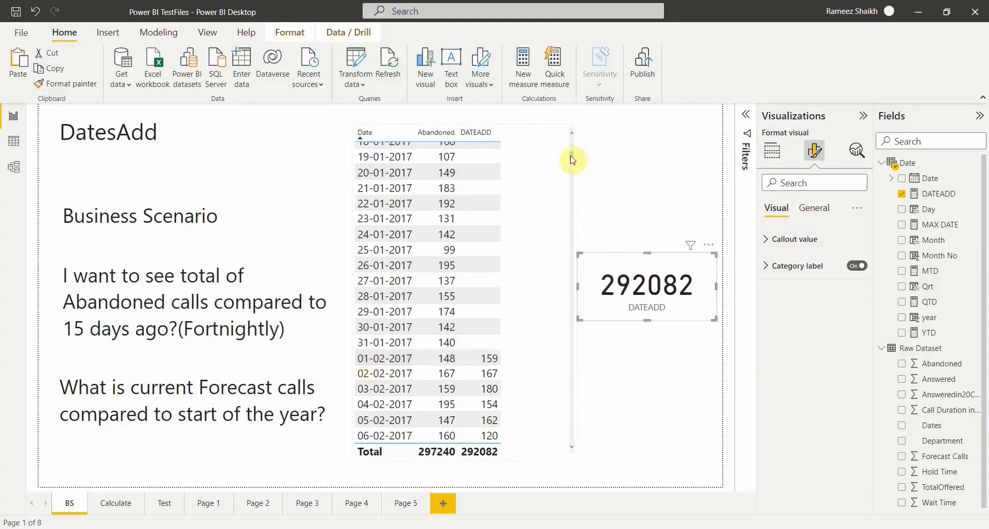
Step: Add a slicer for the Date field to the empty area of the page above the card
scroll(572, 160, "up", 6)
left_click(570, 135)
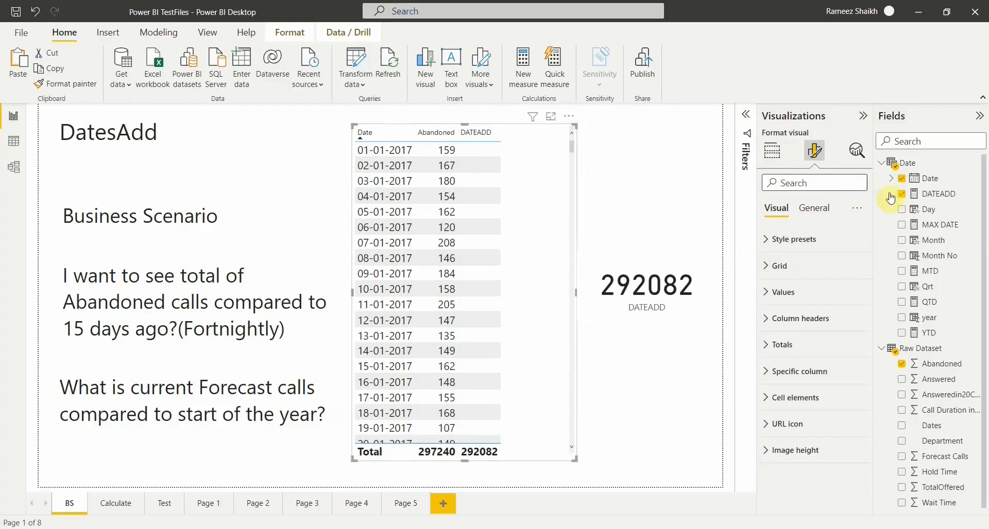
left_click(645, 265)
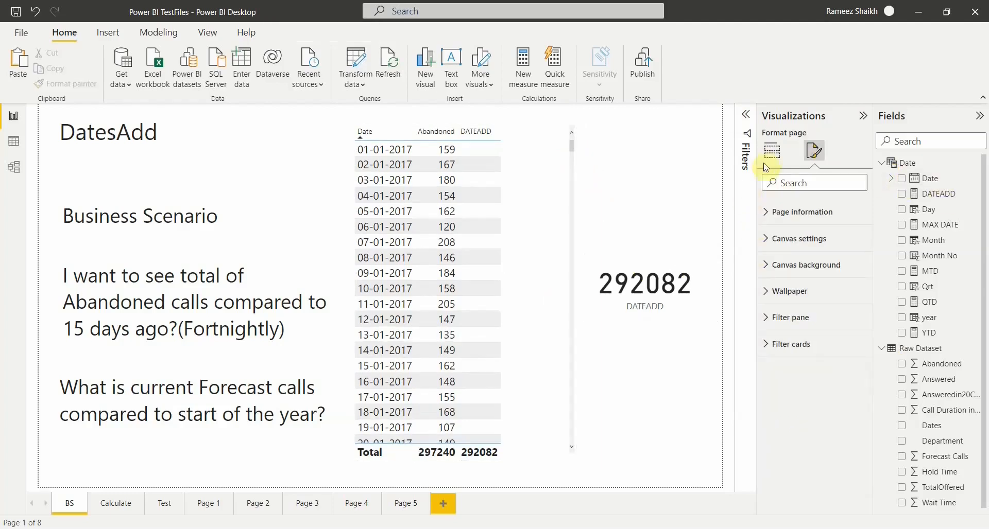
left_click(771, 157)
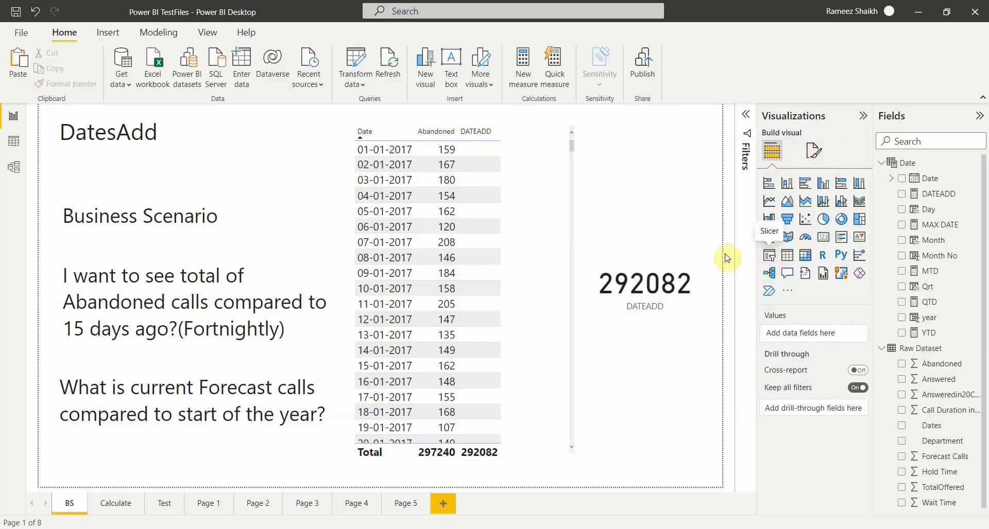
left_click(769, 255)
left_click(903, 179)
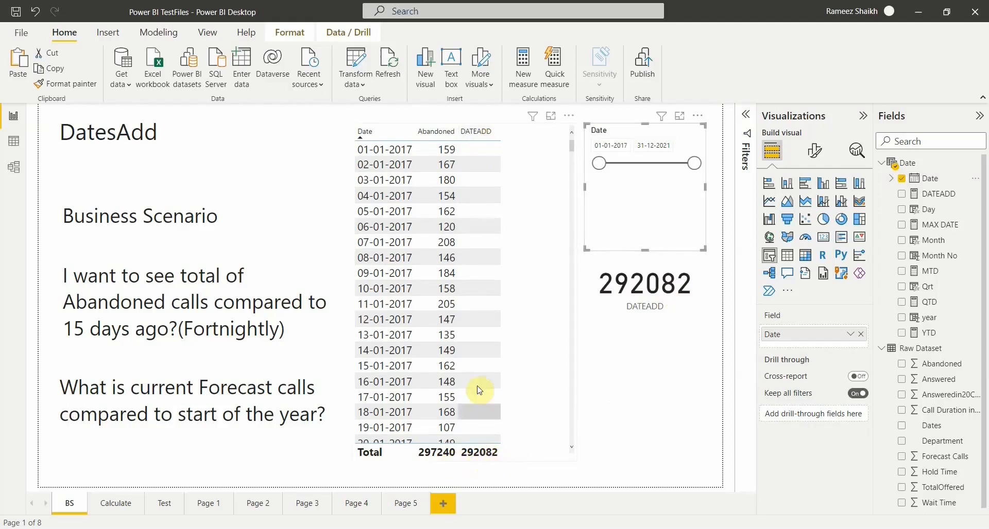
Step: Examine the table from the first to the last dates, comparing the month-shifted DATEADD values with the Abandoned values and the card
scroll(481, 389, "down", 6)
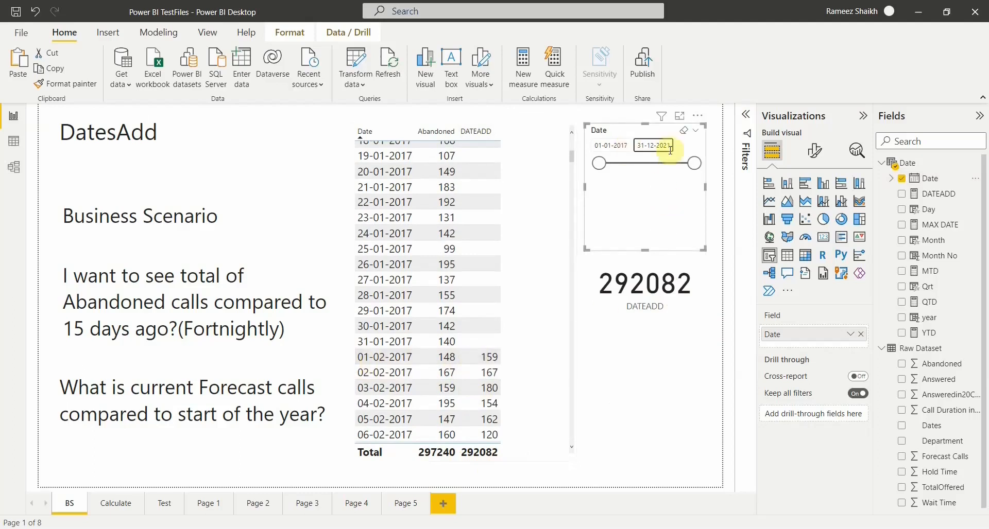
left_click(665, 308)
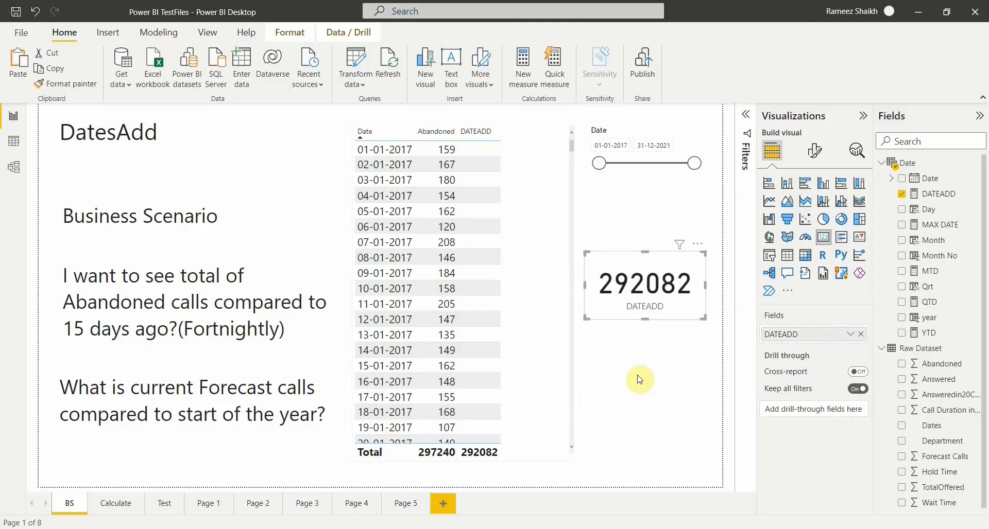
scroll(482, 398, "down", 3)
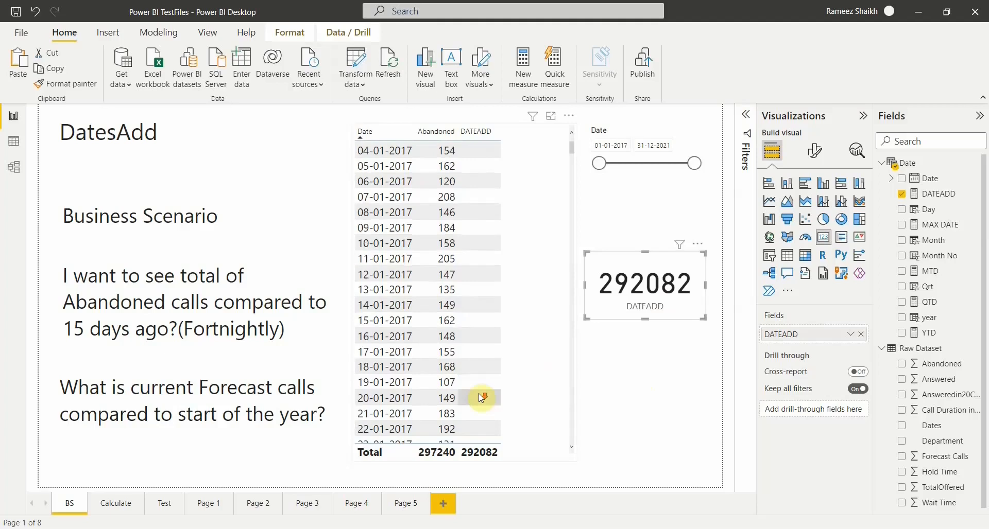
scroll(481, 397, "up", 3)
scroll(438, 291, "down", 1)
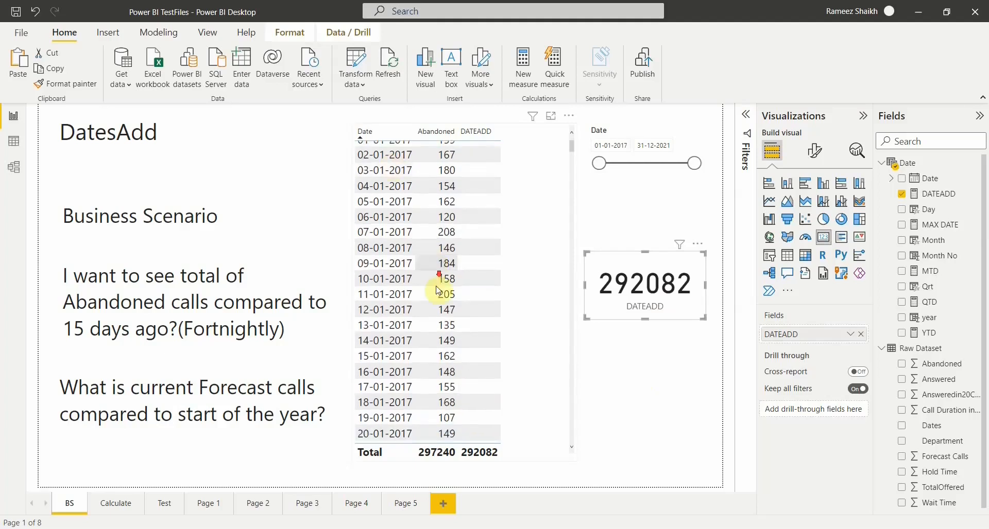
scroll(448, 319, "down", 10)
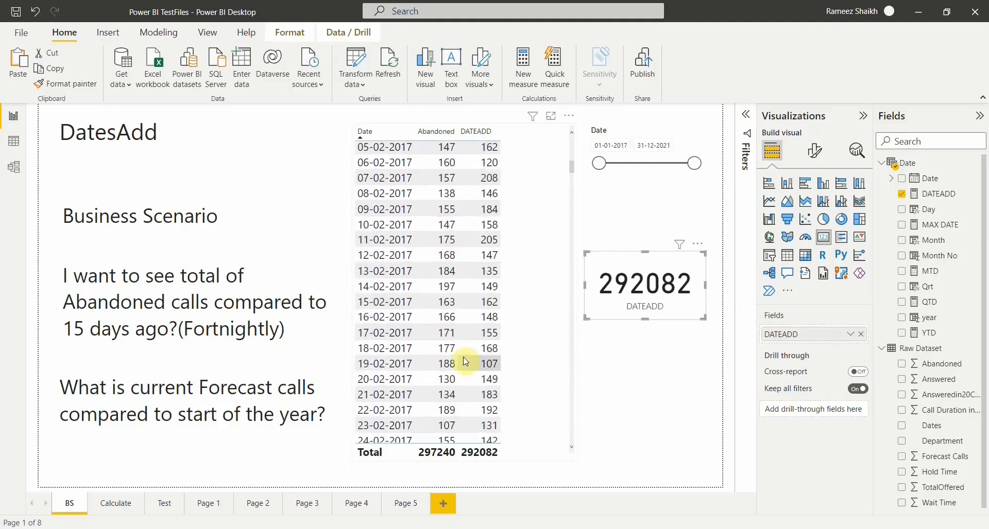
scroll(465, 362, "down", 20)
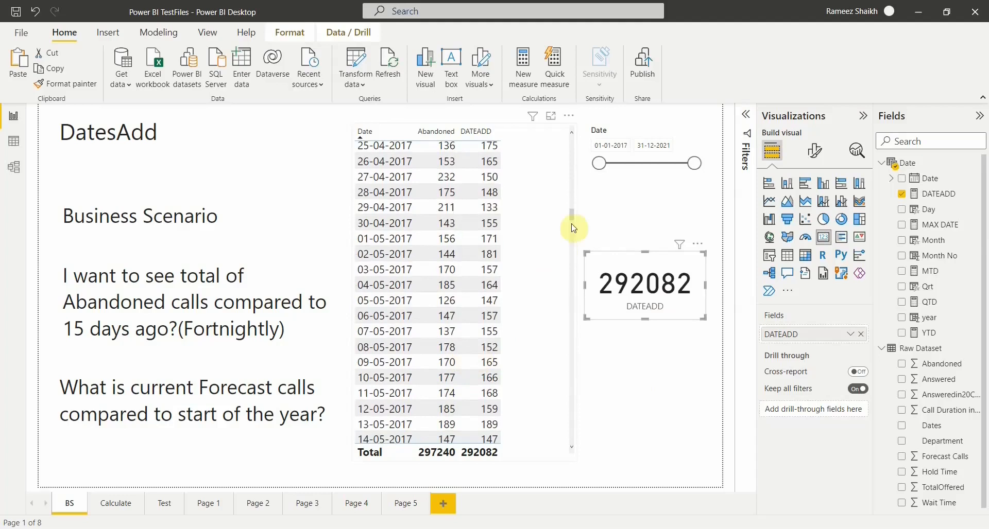
left_click_drag(570, 212, 577, 452)
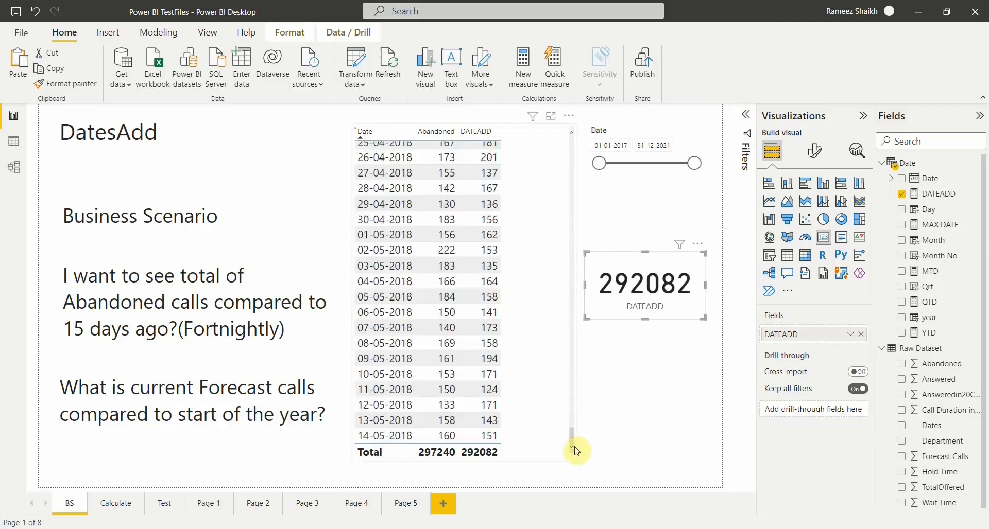
left_click(629, 371)
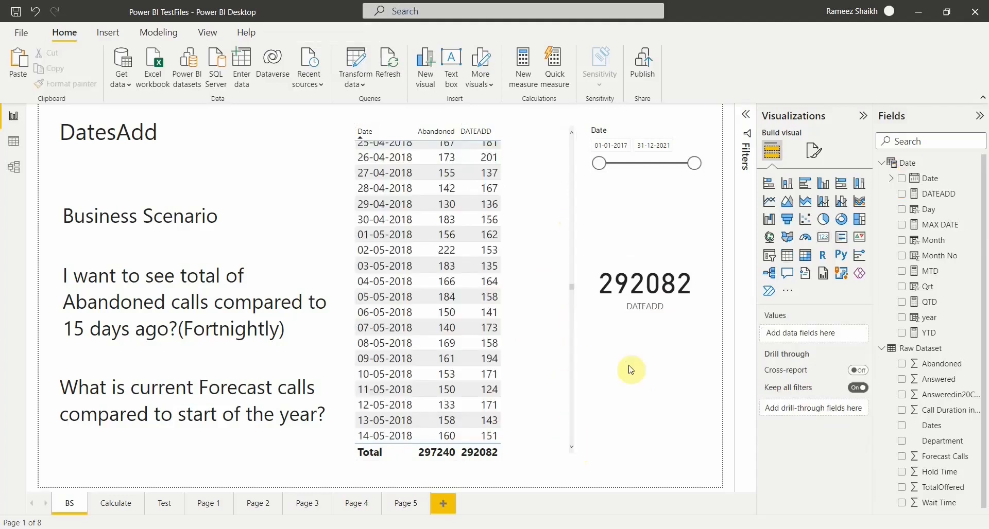
Step: Change the interval unit in the DATEADD measure to QUARTER and commit the formula
left_click(944, 199)
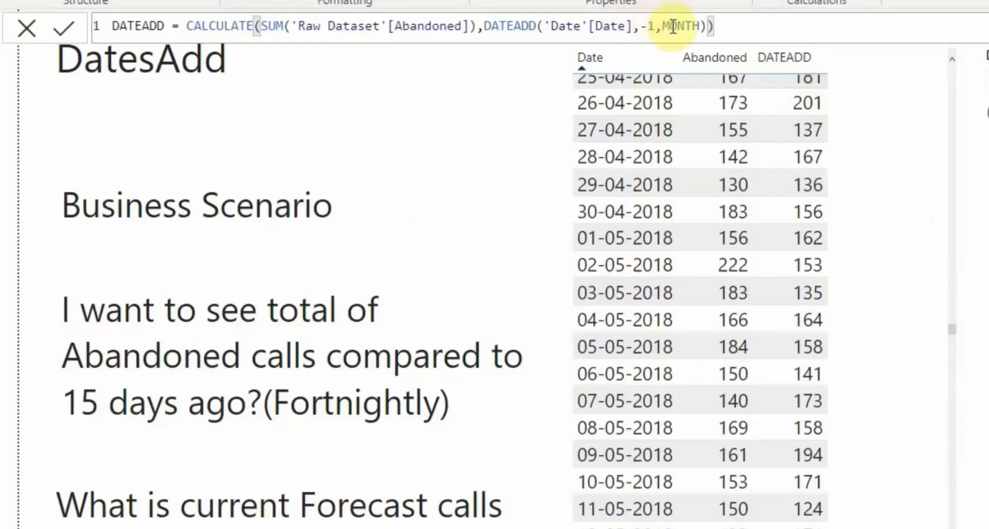
double_click(672, 25)
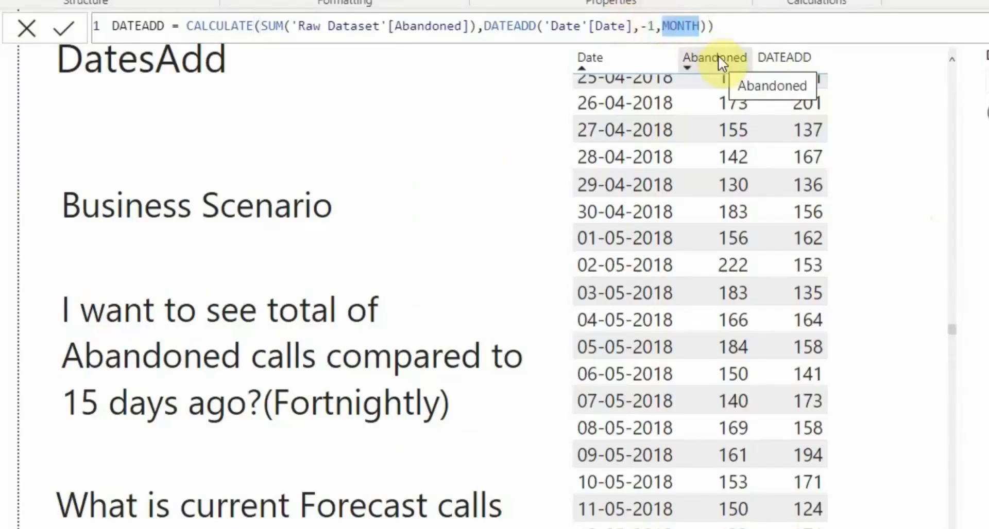
type("QUARTER")
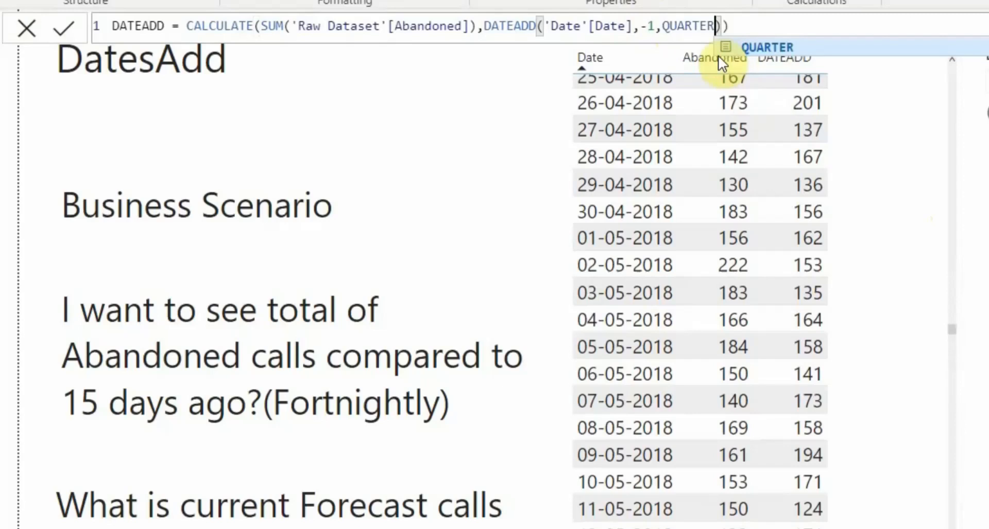
left_click(66, 33)
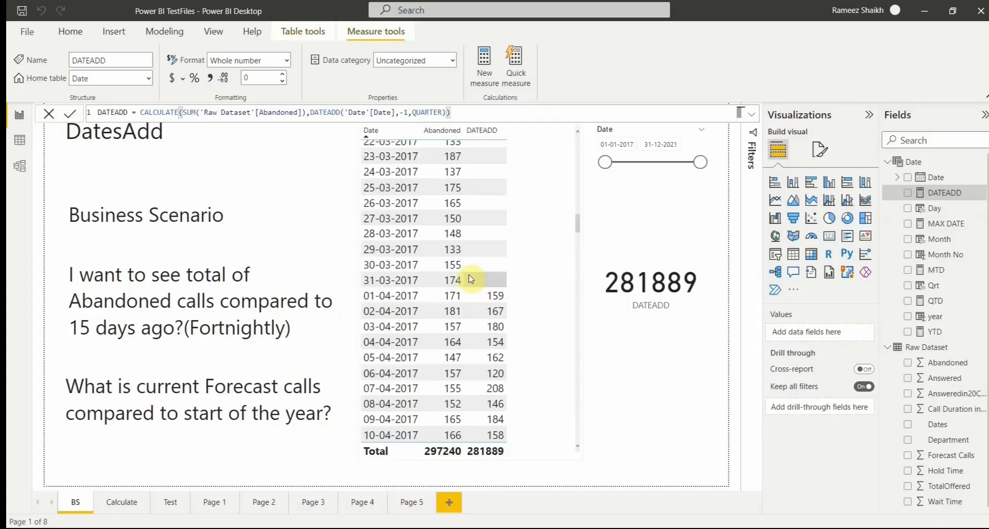
Step: Examine where the quarter-shifted values start in the table, comparing January 2017 Abandoned values with April 2017 DATEADD values and checking the card
scroll(474, 352, "up", 6)
scroll(476, 352, "up", 13)
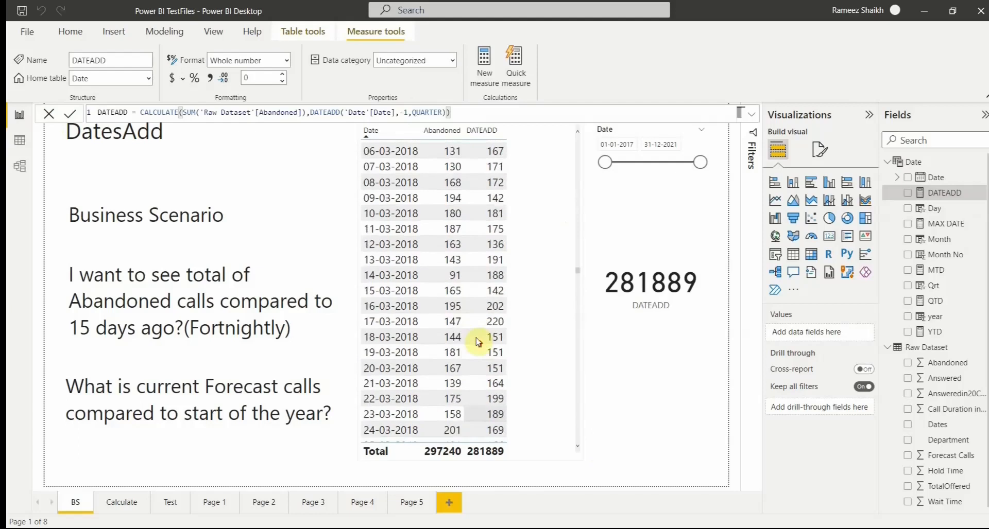
scroll(466, 332, "up", 7)
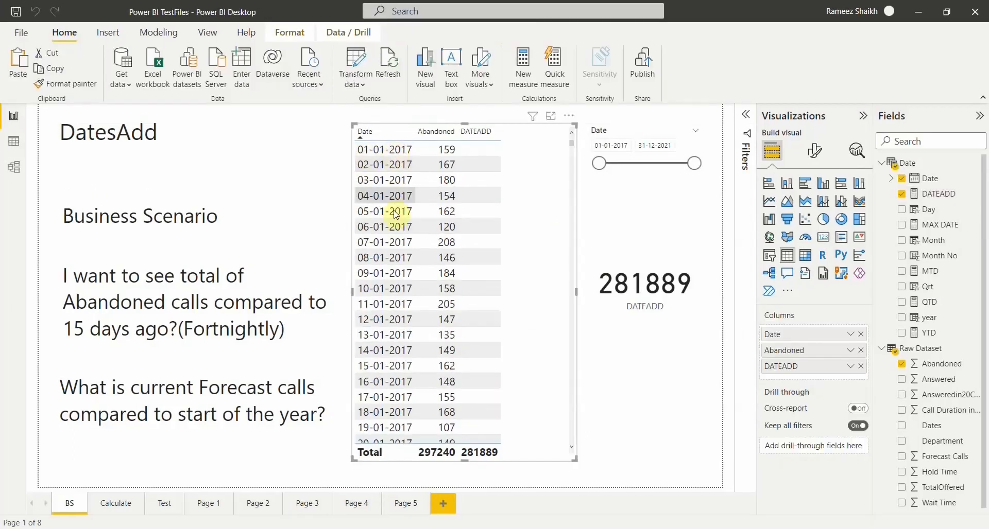
scroll(394, 247, "down", 10)
scroll(417, 304, "down", 9)
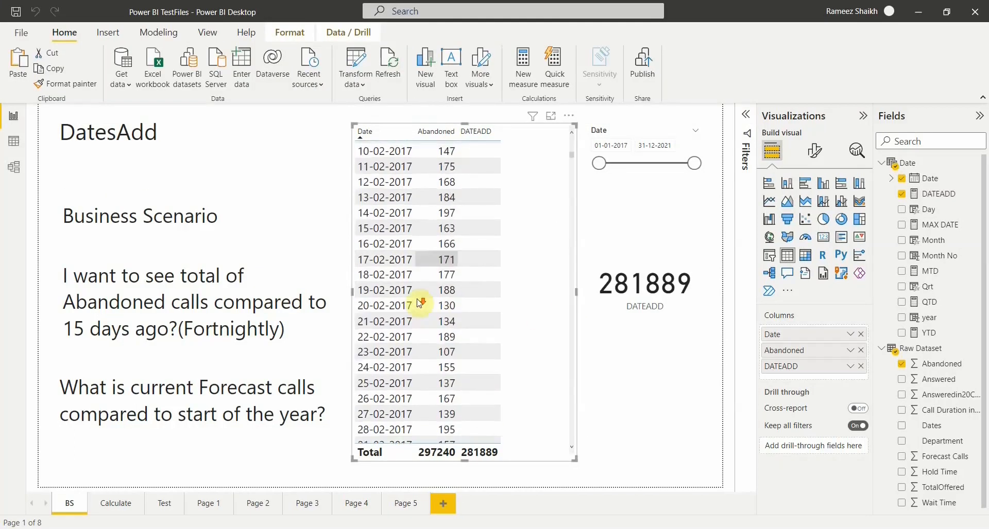
scroll(420, 304, "down", 5)
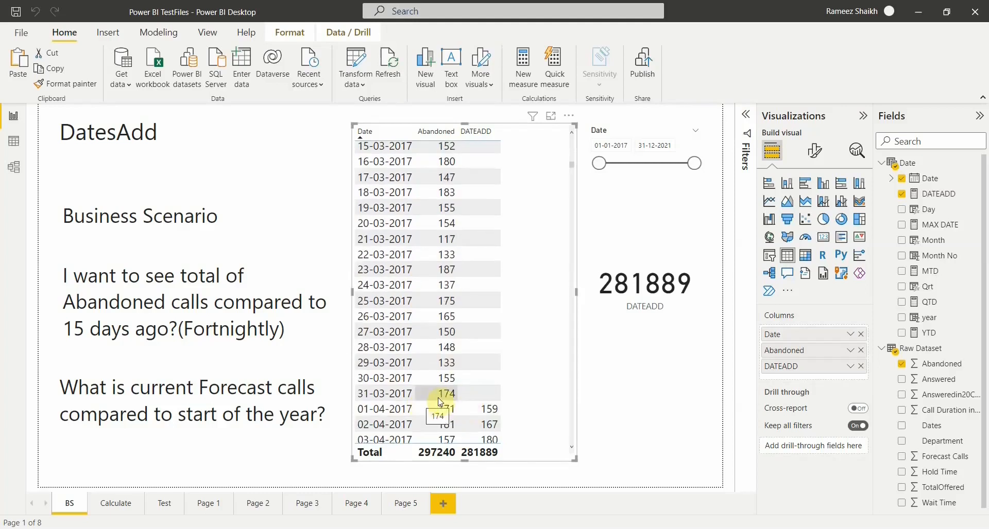
scroll(440, 403, "down", 1)
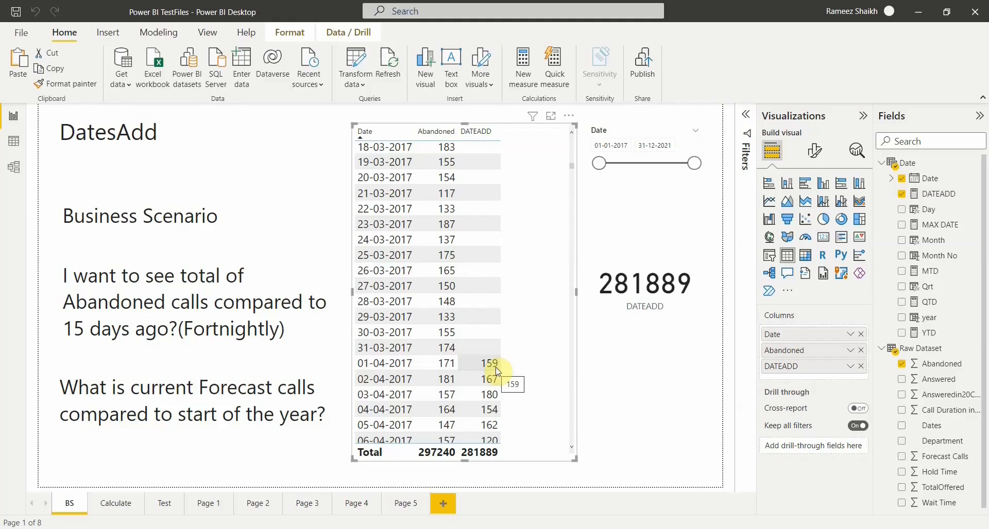
scroll(497, 371, "down", 3)
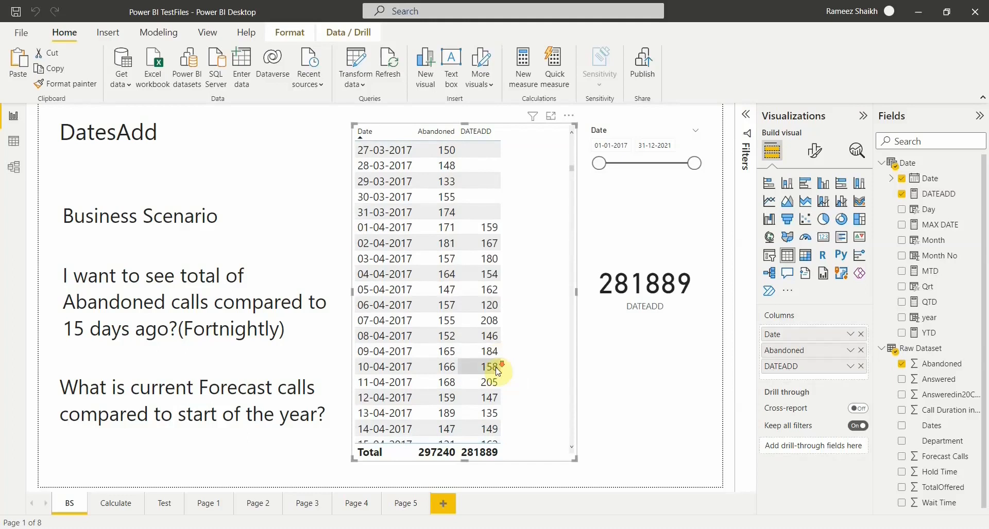
scroll(497, 372, "down", 1)
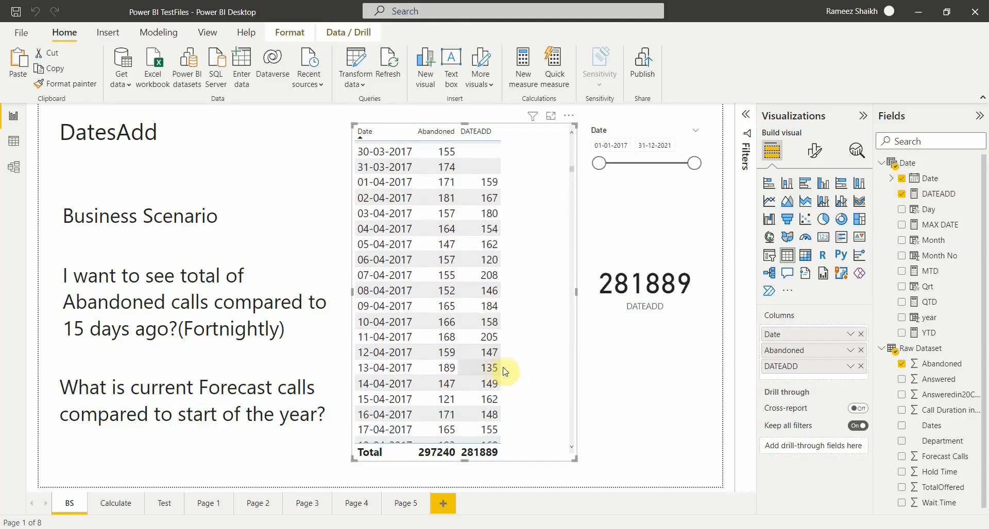
left_click(658, 316)
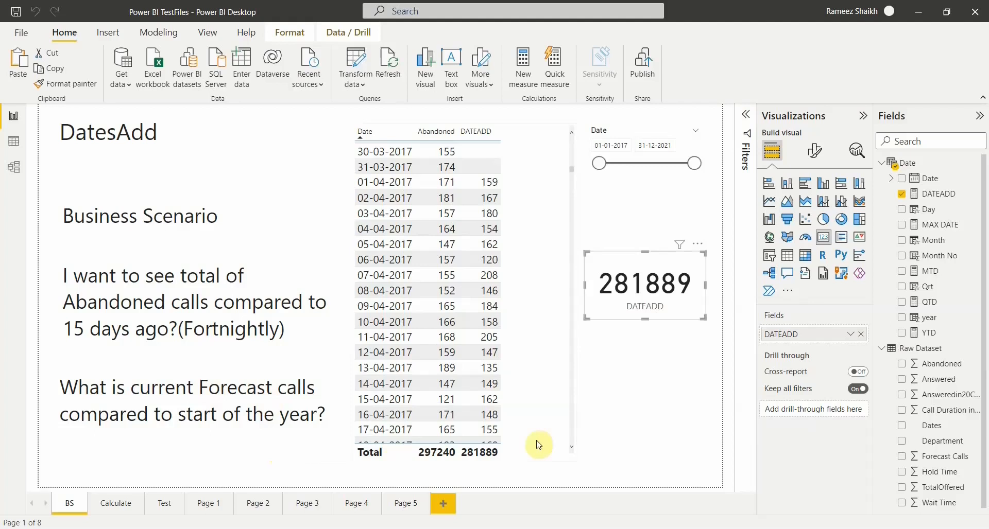
left_click(673, 435)
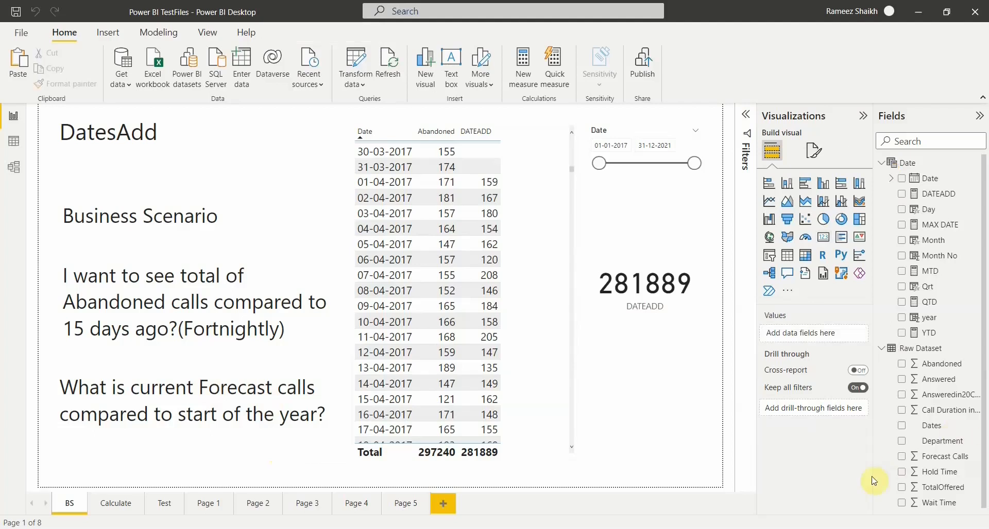
mouse_move(663, 304)
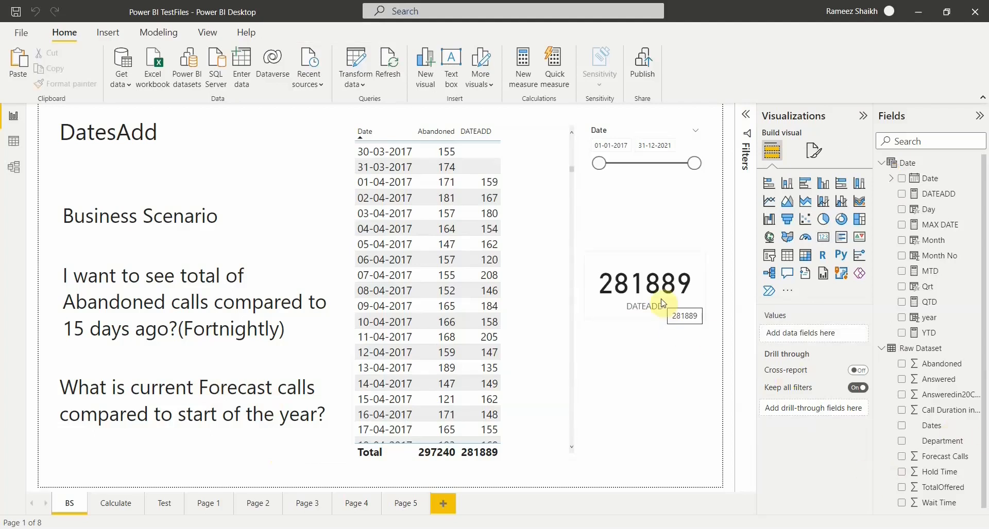